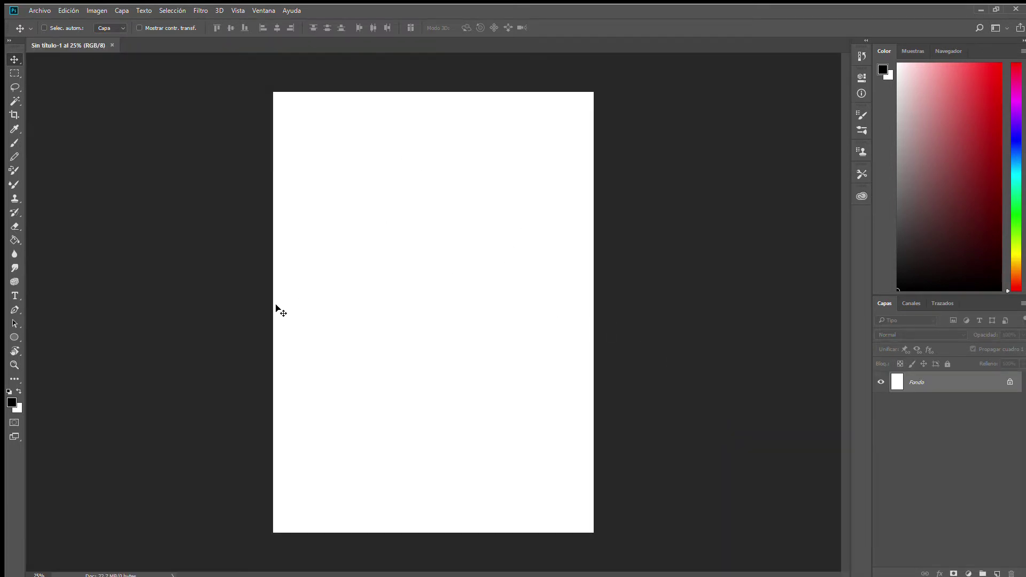
Add a new layer and brush a long body axis with cross marks for the head top, midpoint and feet
left_click(997, 572)
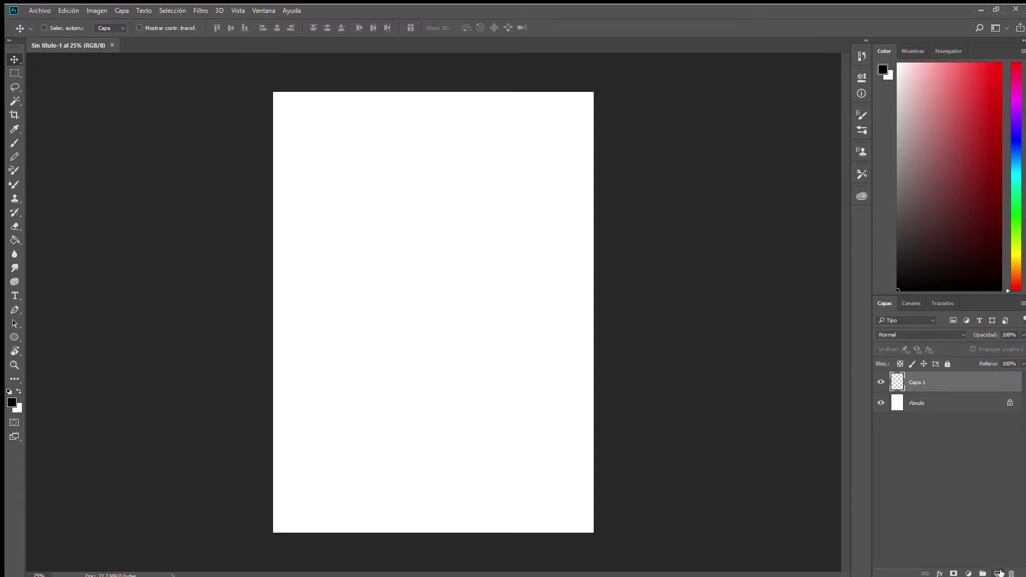
left_click(15, 142)
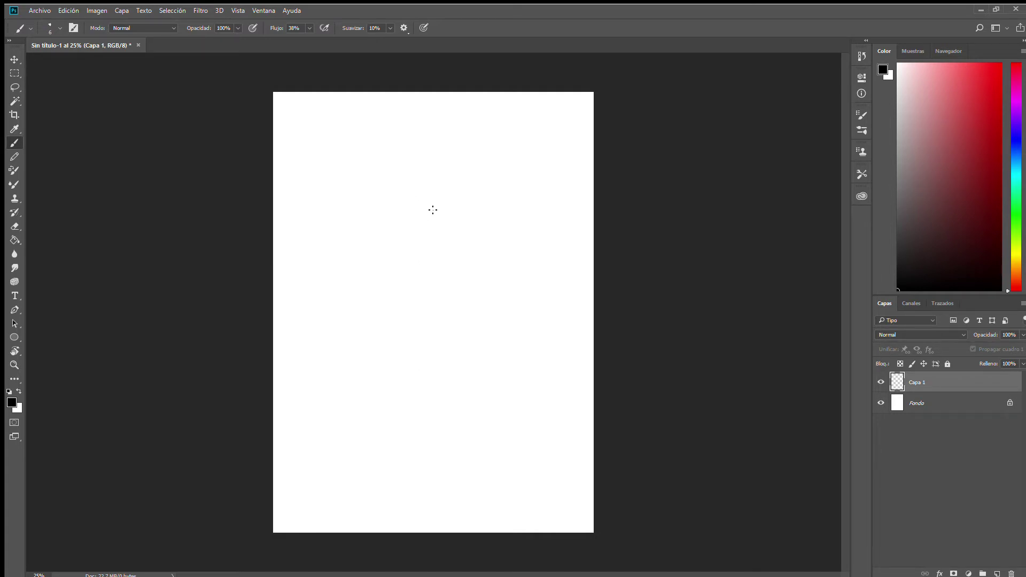
key("r")
mouse_move(414, 258)
left_mouse_down()
mouse_move(406, 261)
mouse_move(430, 262)
left_mouse_up()
key("b")
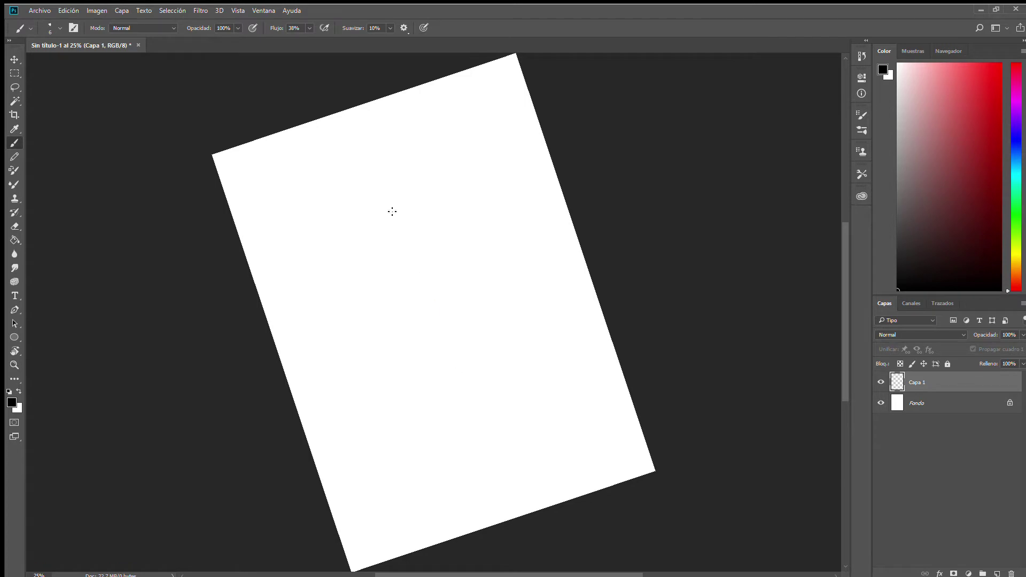
left_click_drag(405, 225, 441, 350)
mouse_move(404, 225)
left_mouse_down()
mouse_move(417, 265)
mouse_move(395, 195)
left_mouse_up()
left_click_drag(458, 424, 483, 413)
mouse_move(404, 194)
left_mouse_down()
mouse_move(374, 199)
mouse_move(405, 231)
left_mouse_up()
left_click_drag(463, 400, 445, 349)
left_click_drag(448, 297, 446, 297)
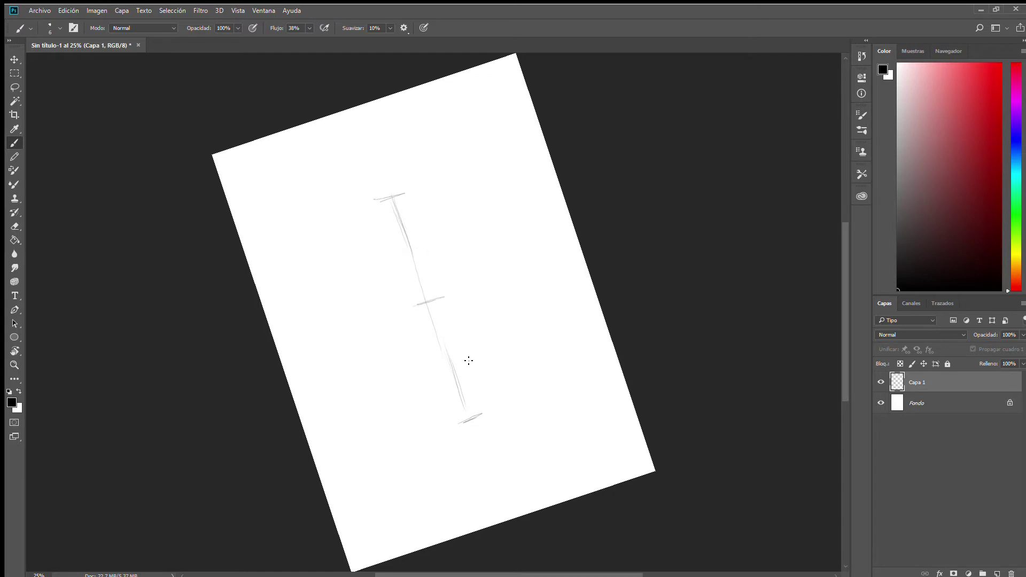
Mark the knee, chest, shoulder and waist levels across the axis and sketch the oval head with its jaw
left_click_drag(441, 370, 465, 361)
left_click_drag(424, 249, 400, 257)
left_click_drag(413, 222, 392, 230)
mouse_move(436, 304)
left_mouse_down()
mouse_move(422, 305)
mouse_move(424, 279)
mouse_move(414, 280)
left_mouse_up()
mouse_move(398, 199)
left_mouse_down()
mouse_move(397, 224)
mouse_move(384, 212)
mouse_move(409, 205)
mouse_move(407, 225)
mouse_move(384, 219)
mouse_move(405, 228)
mouse_move(409, 206)
mouse_move(406, 229)
left_mouse_up()
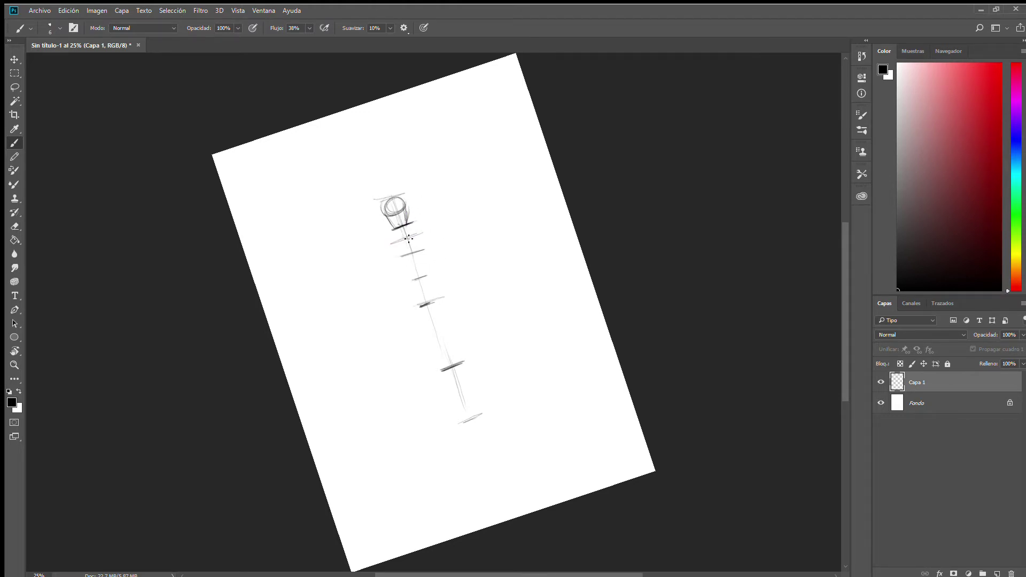
Sketch the shoulder line with round joints, the pelvis ellipse and the tapering torso lines between them
mouse_move(427, 234)
left_mouse_down()
mouse_move(388, 244)
mouse_move(407, 239)
mouse_move(408, 225)
mouse_move(433, 235)
mouse_move(393, 251)
left_mouse_up()
mouse_move(428, 232)
left_mouse_down()
mouse_move(437, 256)
mouse_move(397, 261)
mouse_move(385, 249)
mouse_move(394, 245)
left_mouse_up()
mouse_move(423, 303)
left_mouse_down()
mouse_move(414, 302)
mouse_move(439, 292)
mouse_move(407, 295)
mouse_move(422, 304)
left_mouse_up()
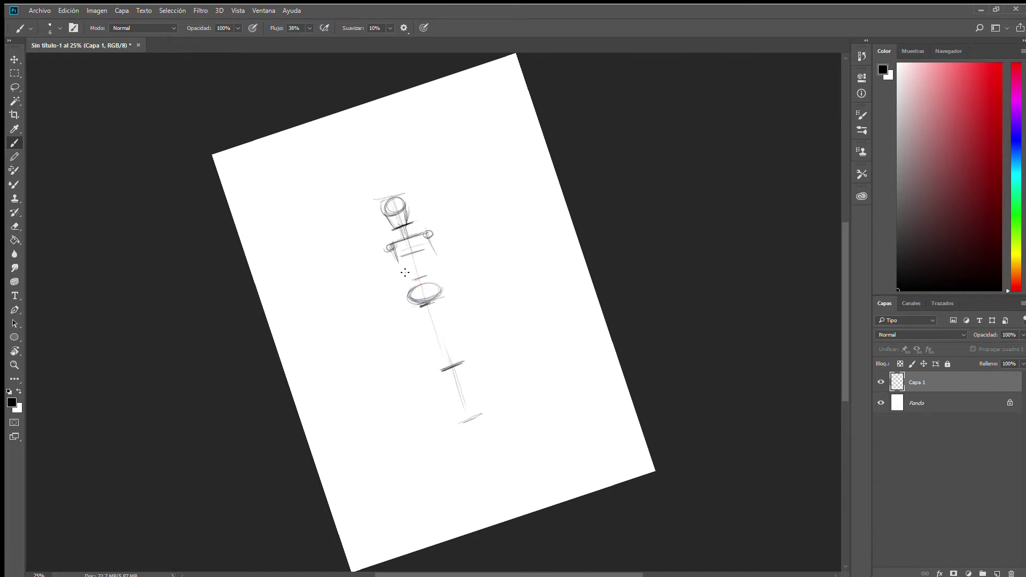
mouse_move(424, 296)
left_mouse_down()
mouse_move(426, 234)
mouse_move(423, 292)
mouse_move(426, 242)
left_mouse_up()
Draw a long horizontal guide below the pelvis and place a small wrist circle on each side
key("ctrl+plus")
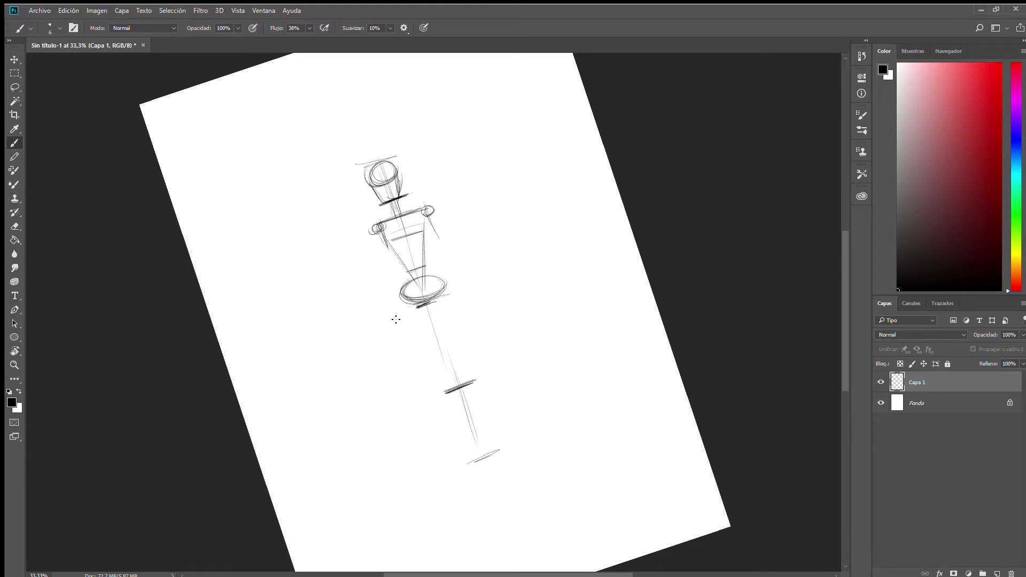
left_click_drag(364, 328, 495, 282)
left_click_drag(394, 321, 394, 320)
key("t")
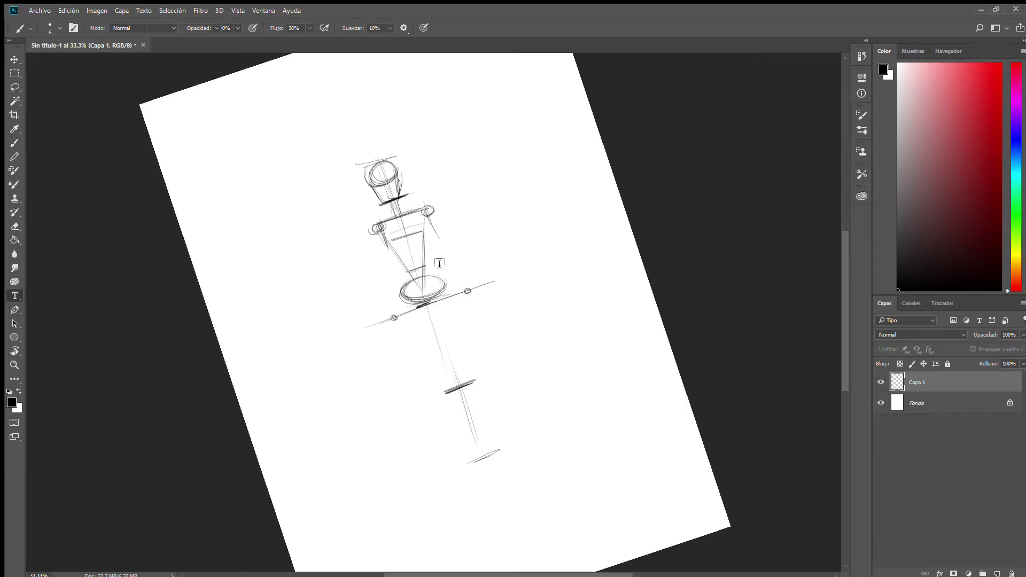
left_click_drag(418, 253, 499, 274)
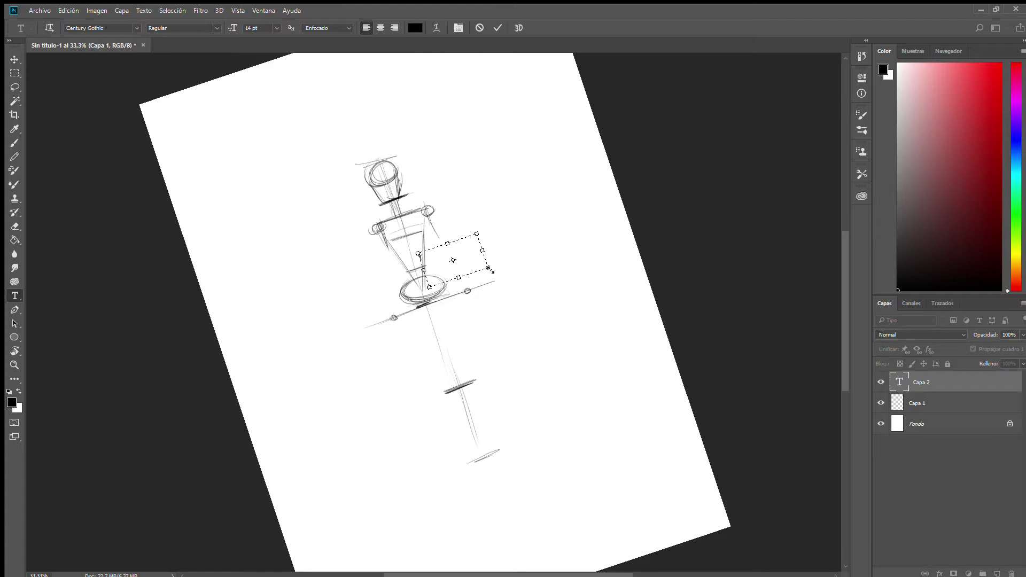
key("Escape")
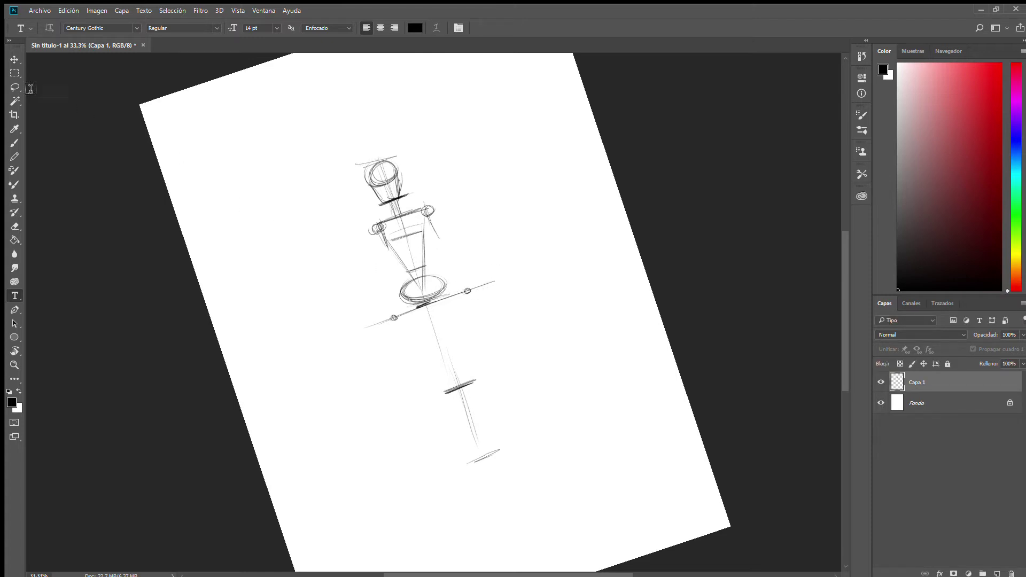
left_click(15, 60)
Sketch both arm lines from the shoulder joints to the wrist circles, with a short mark at each elbow
key("r")
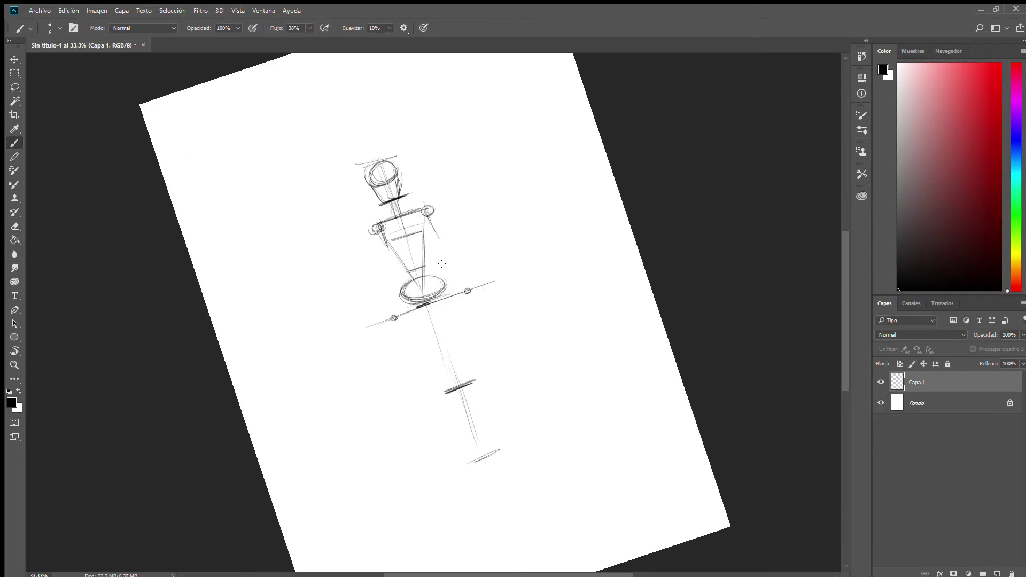
left_click_drag(458, 265, 396, 250)
key("b")
mouse_move(334, 279)
left_mouse_down()
mouse_move(415, 276)
mouse_move(344, 293)
mouse_move(381, 282)
left_mouse_up()
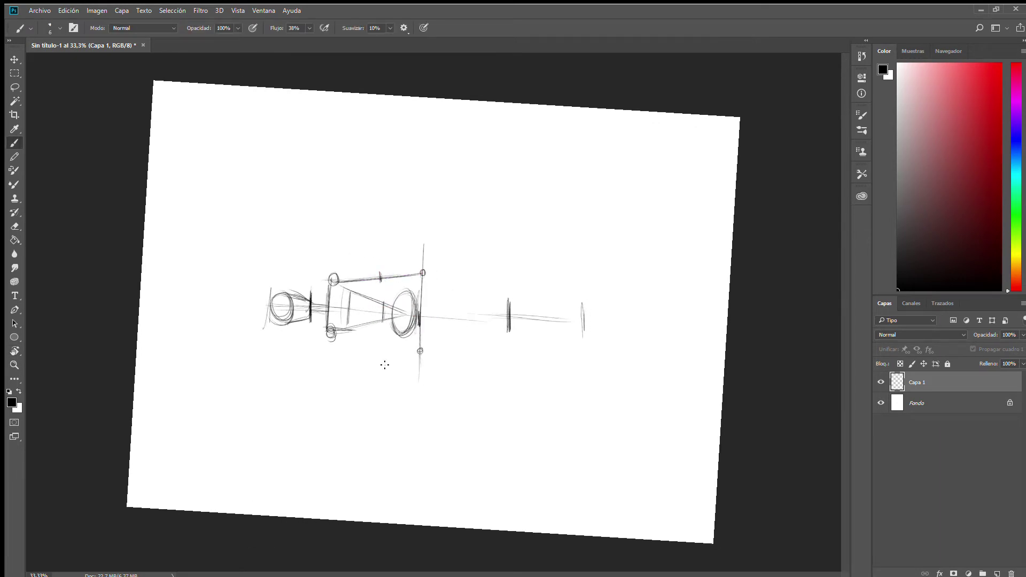
mouse_move(331, 336)
left_mouse_down()
mouse_move(420, 351)
mouse_move(377, 351)
left_mouse_up()
Draw the hip joints and both leg lines down to the ankle level, with an oval at each knee
left_click_drag(421, 292, 412, 296)
mouse_move(409, 339)
left_mouse_down()
mouse_move(422, 330)
mouse_move(455, 343)
mouse_move(562, 351)
left_mouse_up()
left_click_drag(489, 346, 590, 350)
mouse_move(512, 348)
left_mouse_down()
mouse_move(502, 344)
mouse_move(512, 346)
left_mouse_up()
left_click_drag(412, 295, 504, 295)
left_click_drag(423, 295, 558, 295)
left_click_drag(509, 295, 588, 294)
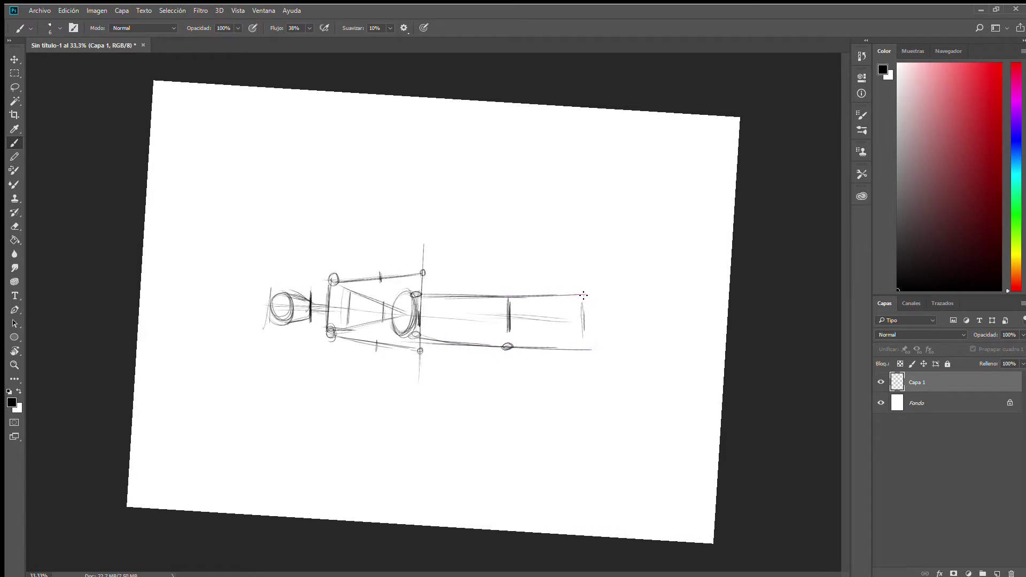
mouse_move(511, 296)
left_mouse_down()
mouse_move(502, 297)
mouse_move(511, 295)
left_mouse_up()
Add angled foot lines with ankle circles and sketch simple box hands below the wrists
left_click_drag(582, 295, 606, 283)
left_click_drag(583, 350, 614, 356)
left_click_drag(586, 295, 574, 301)
mouse_move(395, 271)
left_mouse_down()
mouse_move(394, 281)
mouse_move(429, 267)
left_mouse_up()
mouse_move(452, 270)
left_mouse_down()
mouse_move(424, 271)
mouse_move(454, 278)
left_mouse_up()
mouse_move(420, 352)
left_mouse_down()
mouse_move(451, 352)
mouse_move(368, 333)
mouse_move(448, 295)
mouse_move(412, 293)
left_mouse_up()
key("r")
key("b")
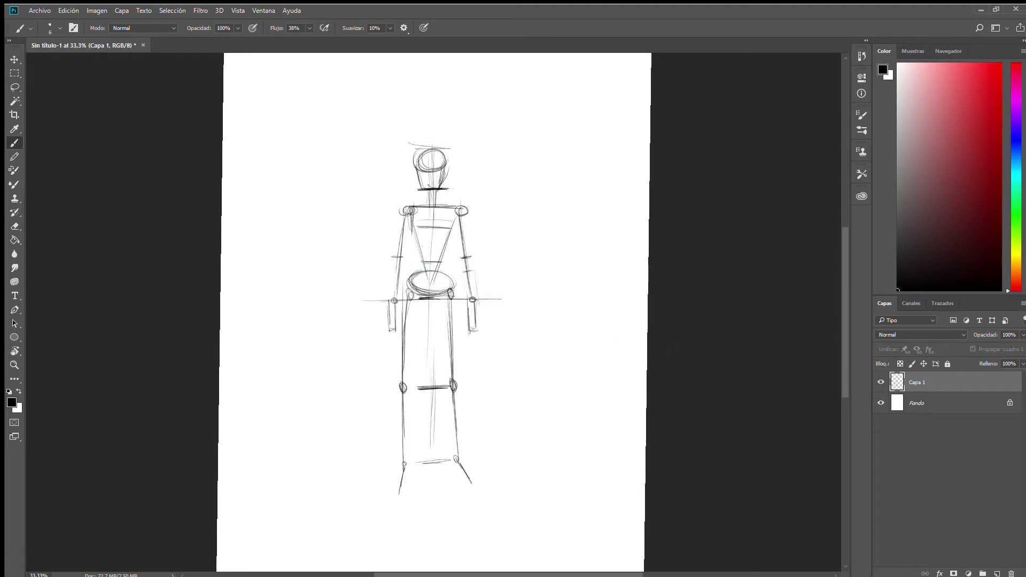
Lower the opacity of the stick-figure layer and add a new layer above it
left_click_drag(1022, 335, 994, 353)
left_click(997, 573)
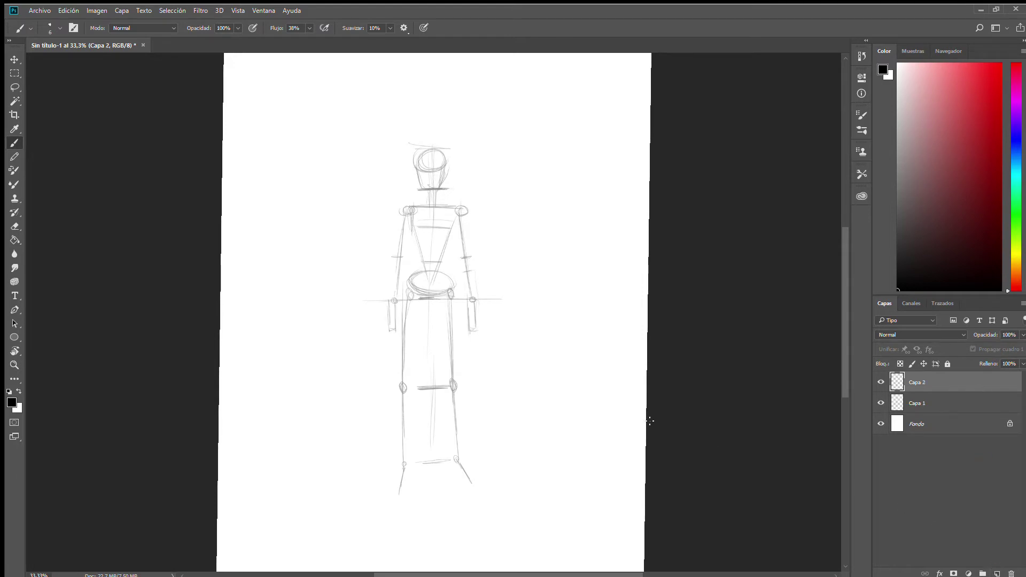
Outline the skull over the faded head guide and add a curved vertical face centre line and side plane
left_click(15, 364)
left_click(388, 301)
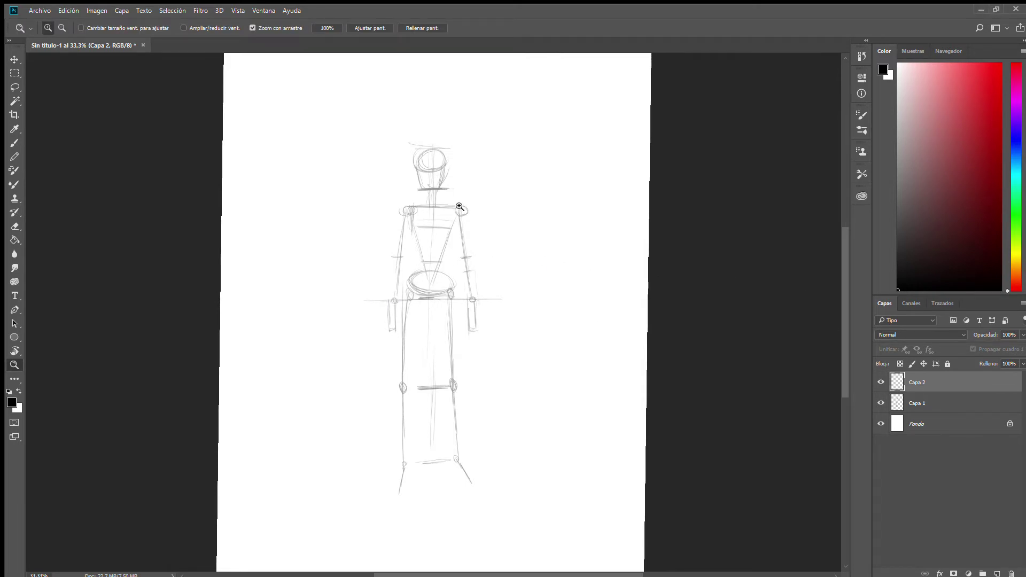
left_click(695, 284)
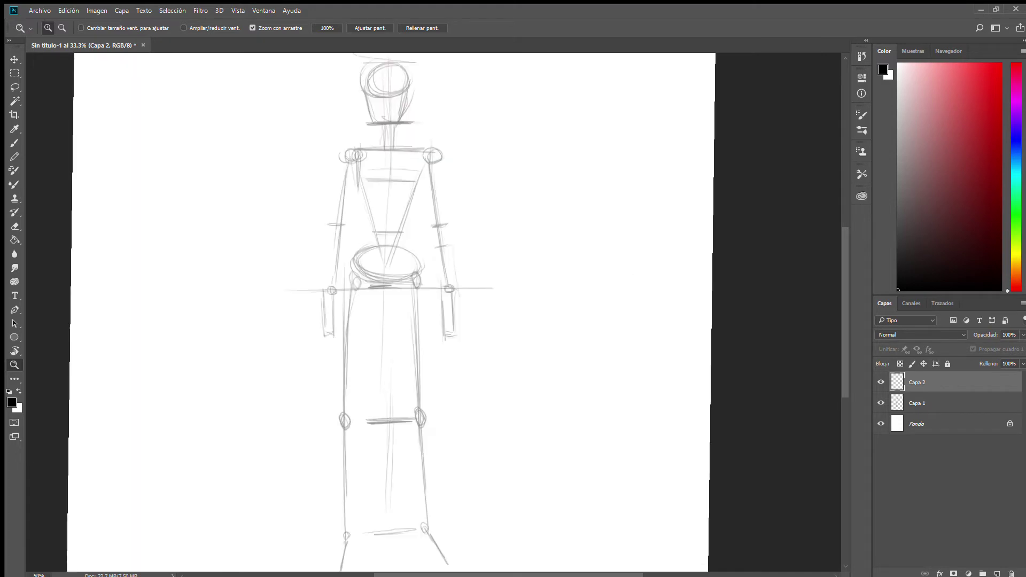
left_click_drag(438, 230, 470, 275)
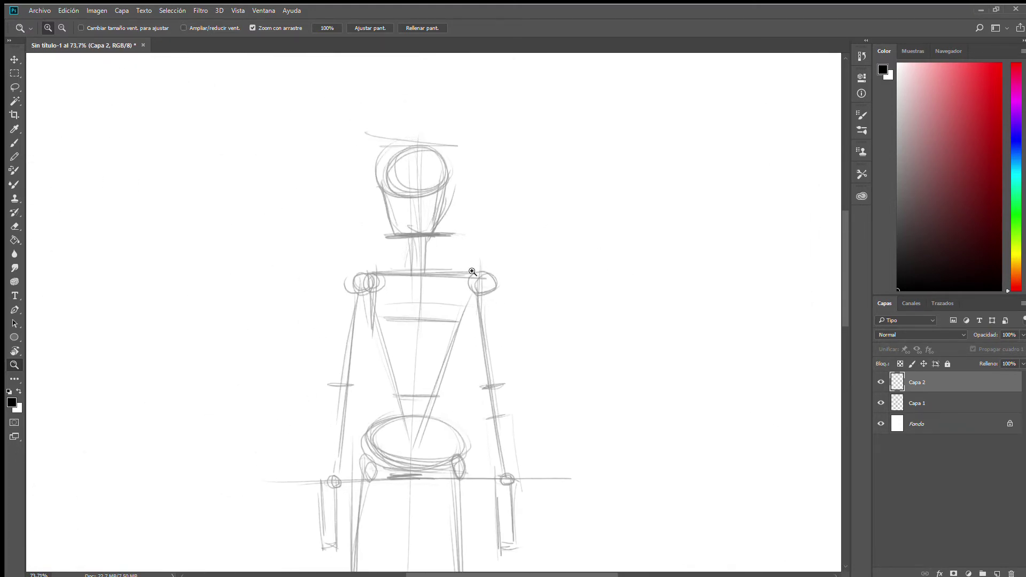
key("b")
mouse_move(394, 155)
left_mouse_down()
mouse_move(374, 174)
mouse_move(394, 149)
mouse_move(379, 157)
mouse_move(402, 144)
mouse_move(438, 152)
mouse_move(426, 144)
mouse_move(394, 154)
mouse_move(373, 179)
mouse_move(377, 159)
mouse_move(381, 227)
mouse_move(376, 213)
mouse_move(418, 242)
mouse_move(408, 244)
mouse_move(439, 210)
left_mouse_up()
mouse_move(445, 167)
left_mouse_down()
mouse_move(435, 225)
mouse_move(377, 197)
mouse_move(444, 190)
left_mouse_up()
left_click_drag(402, 146, 398, 234)
mouse_move(431, 165)
left_mouse_down()
mouse_move(422, 204)
mouse_move(433, 213)
left_mouse_up()
Complete the jaw and chin, and draw the curved horizontal guides across the forehead and eyes
mouse_move(432, 167)
left_mouse_down()
mouse_move(375, 183)
mouse_move(381, 207)
mouse_move(432, 165)
mouse_move(401, 206)
mouse_move(394, 200)
mouse_move(406, 234)
left_mouse_up()
left_click_drag(389, 196, 408, 245)
left_click_drag(376, 214, 395, 245)
mouse_move(394, 244)
left_mouse_down()
mouse_move(423, 245)
mouse_move(428, 229)
mouse_move(413, 241)
mouse_move(381, 226)
mouse_move(435, 206)
mouse_move(414, 222)
left_mouse_up()
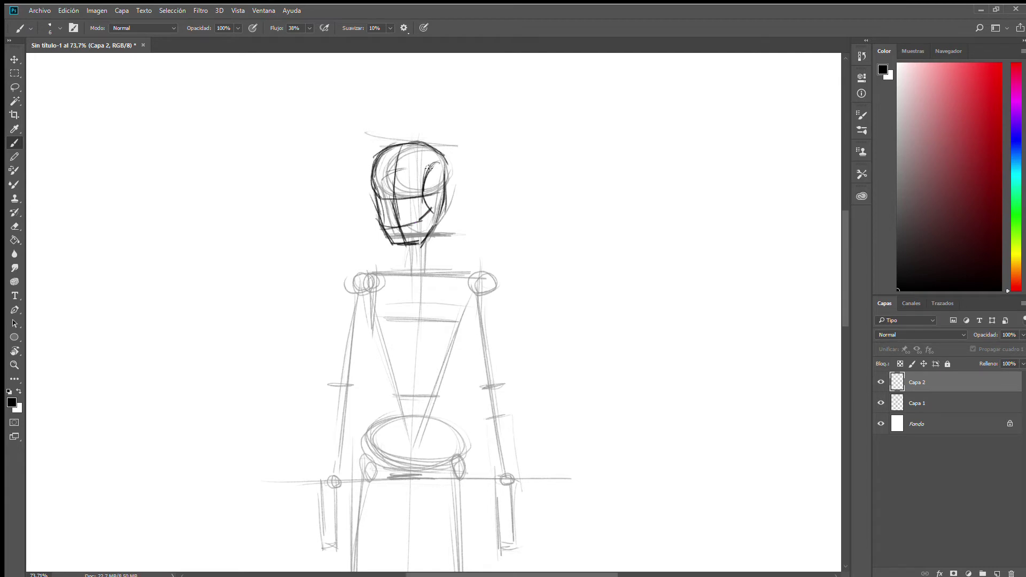
mouse_move(373, 163)
left_mouse_down()
mouse_move(425, 164)
mouse_move(425, 154)
mouse_move(388, 149)
mouse_move(439, 171)
left_mouse_up()
left_click_drag(374, 186, 415, 177)
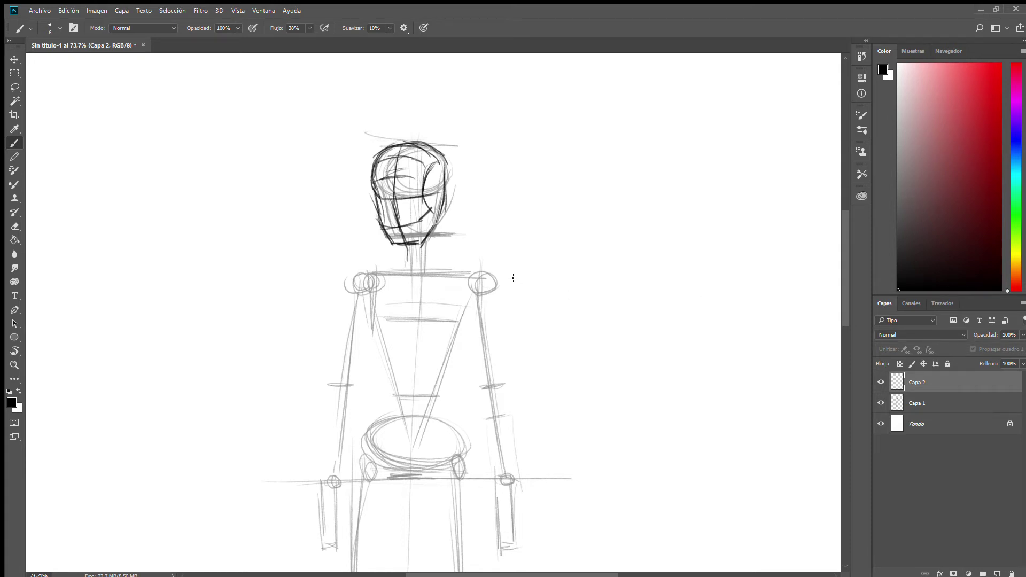
Draw the neck as a short cylinder between the jaw and the shoulder line
mouse_move(408, 245)
left_mouse_down()
mouse_move(411, 262)
mouse_move(433, 257)
mouse_move(409, 267)
left_mouse_up()
left_click_drag(432, 233, 435, 261)
mouse_move(412, 253)
left_mouse_down()
mouse_move(435, 250)
mouse_move(409, 256)
left_mouse_up()
mouse_move(407, 254)
left_mouse_down()
mouse_move(412, 263)
mouse_move(437, 262)
left_mouse_up()
Draw the curved torso centre line down to the crotch and the sloping collar and shoulder contours
mouse_move(416, 270)
left_mouse_down()
mouse_move(402, 426)
mouse_move(403, 416)
mouse_move(421, 477)
left_mouse_up()
mouse_move(402, 409)
left_mouse_down()
mouse_move(409, 275)
mouse_move(459, 262)
mouse_move(470, 272)
left_mouse_up()
mouse_move(407, 255)
left_mouse_down()
mouse_move(382, 271)
mouse_move(480, 279)
mouse_move(472, 264)
mouse_move(502, 281)
left_mouse_up()
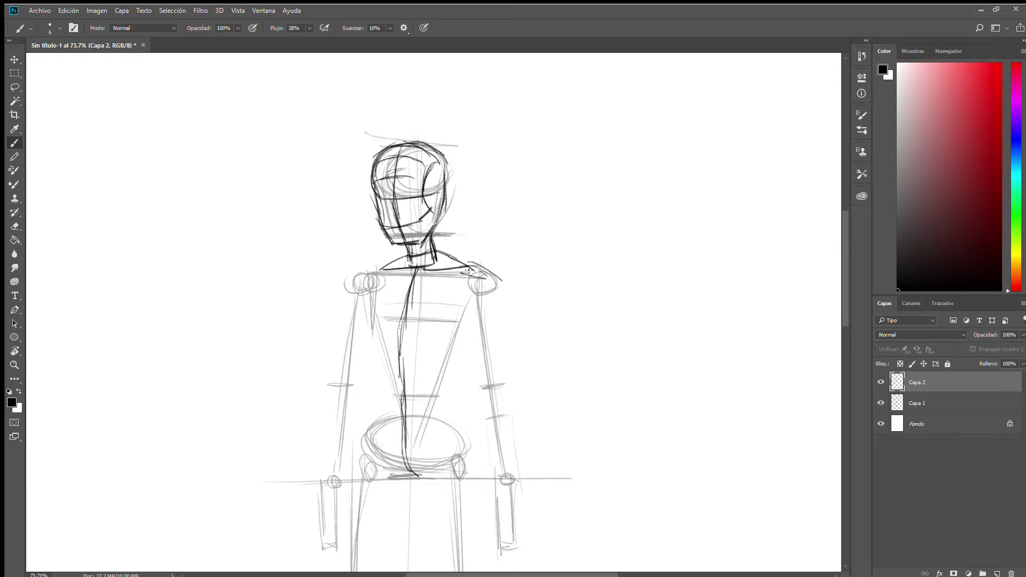
mouse_move(374, 269)
left_mouse_down()
mouse_move(347, 288)
mouse_move(382, 278)
left_mouse_up()
Close the chest block along its lower edge and draw the abdominal column below it with cross divisions
mouse_move(363, 315)
left_mouse_down()
mouse_move(375, 282)
mouse_move(364, 315)
mouse_move(428, 319)
mouse_move(389, 316)
mouse_move(404, 305)
mouse_move(458, 323)
mouse_move(472, 284)
mouse_move(455, 324)
left_mouse_up()
left_click_drag(384, 329, 397, 425)
mouse_move(422, 323)
left_mouse_down()
mouse_move(412, 427)
mouse_move(412, 415)
left_mouse_up()
left_click_drag(383, 325, 389, 433)
left_click_drag(421, 385, 412, 444)
left_click_drag(388, 377, 420, 377)
left_click_drag(389, 347, 420, 354)
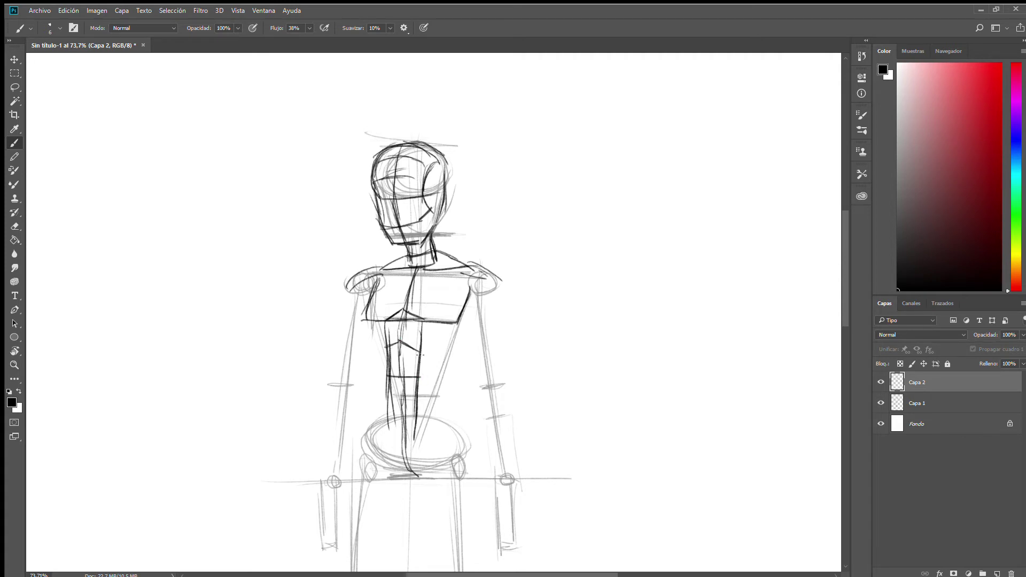
Draw the lower abdomen's V shape, both waist and hip contours, and the curved lower ribcage edge
mouse_move(387, 404)
left_mouse_down()
mouse_move(420, 403)
mouse_move(396, 457)
mouse_move(418, 475)
left_mouse_up()
left_click_drag(410, 428, 420, 470)
left_click_drag(477, 343, 460, 401)
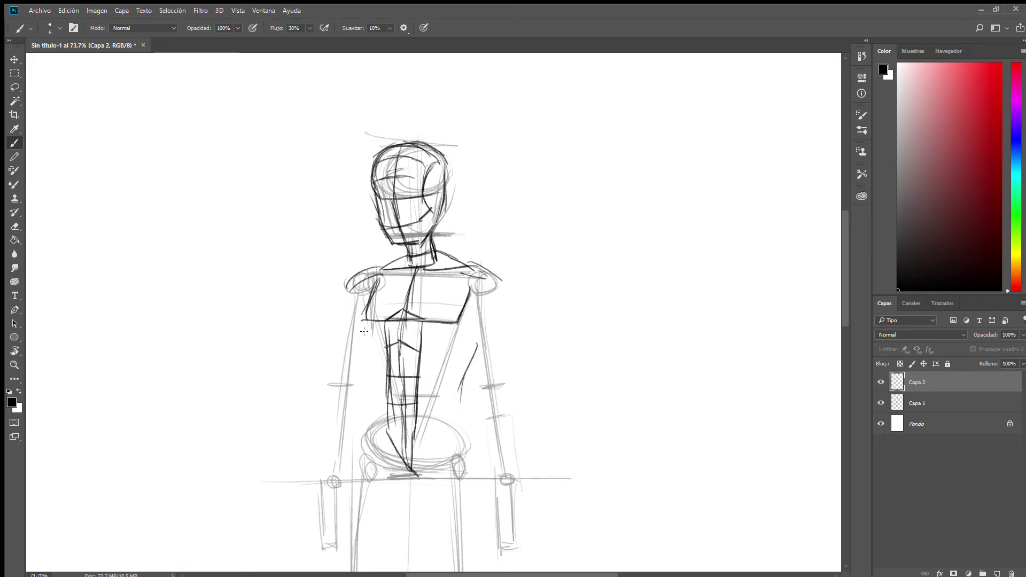
left_click_drag(370, 322, 368, 369)
left_click_drag(369, 334, 372, 418)
left_click_drag(370, 380, 373, 422)
left_click_drag(458, 394, 471, 448)
left_click_drag(372, 420, 363, 456)
left_click_drag(367, 363, 390, 377)
mouse_move(428, 376)
left_mouse_down()
mouse_move(444, 373)
mouse_move(425, 378)
left_mouse_up()
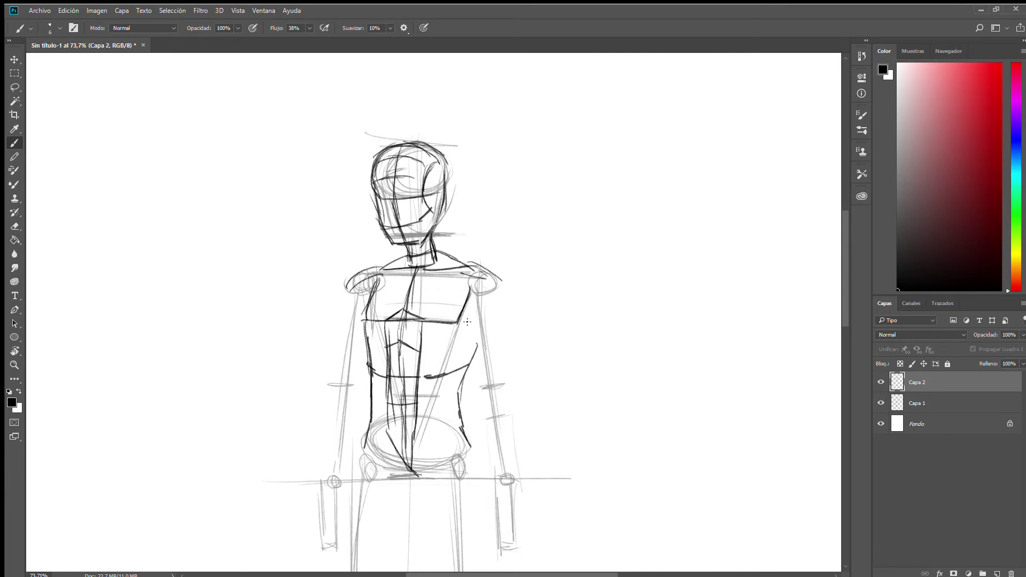
Draw the two shoulder joints as spheres with contour lines and reinforce the neck-to-shoulder slope
mouse_move(476, 285)
left_mouse_down()
mouse_move(505, 282)
mouse_move(477, 295)
mouse_move(491, 260)
mouse_move(492, 292)
mouse_move(481, 287)
mouse_move(507, 282)
left_mouse_up()
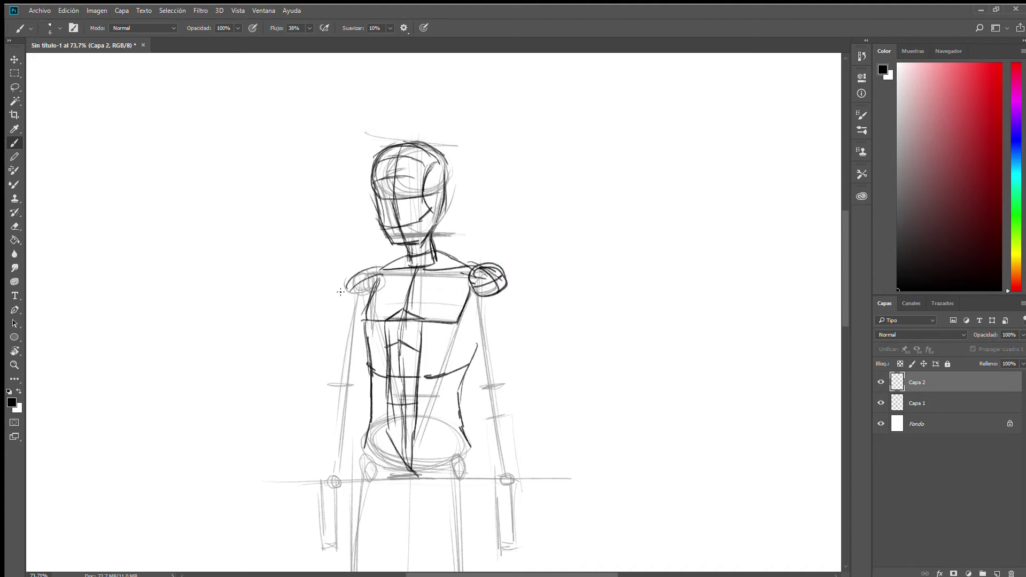
mouse_move(368, 276)
left_mouse_down()
mouse_move(346, 289)
mouse_move(348, 279)
mouse_move(369, 302)
mouse_move(344, 295)
left_mouse_up()
left_click_drag(448, 261, 474, 266)
Rotate the canvas and draw the figure's left upper arm as a cylinder with cross contours and an elbow joint
left_click_drag(470, 441, 474, 323)
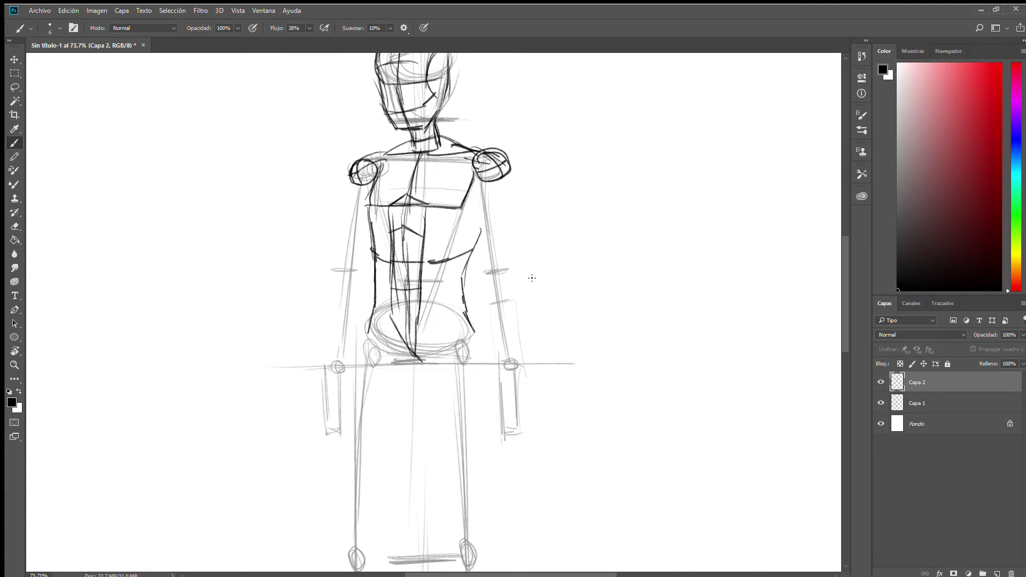
key("r")
mouse_move(536, 278)
left_mouse_down()
mouse_move(337, 265)
mouse_move(399, 211)
mouse_move(388, 250)
left_mouse_up()
left_click_drag(296, 232, 393, 233)
left_click_drag(310, 263, 387, 252)
mouse_move(327, 232)
left_mouse_down()
mouse_move(328, 260)
mouse_move(359, 254)
left_mouse_up()
Draw the figure's left forearm as a tapering cylinder and sketch the hand with thumb and fingers
mouse_move(308, 248)
left_mouse_down()
mouse_move(427, 227)
mouse_move(487, 230)
mouse_move(483, 239)
left_mouse_up()
mouse_move(401, 255)
left_mouse_down()
mouse_move(495, 229)
mouse_move(555, 235)
left_mouse_up()
mouse_move(476, 243)
left_mouse_down()
mouse_move(524, 250)
mouse_move(564, 237)
left_mouse_up()
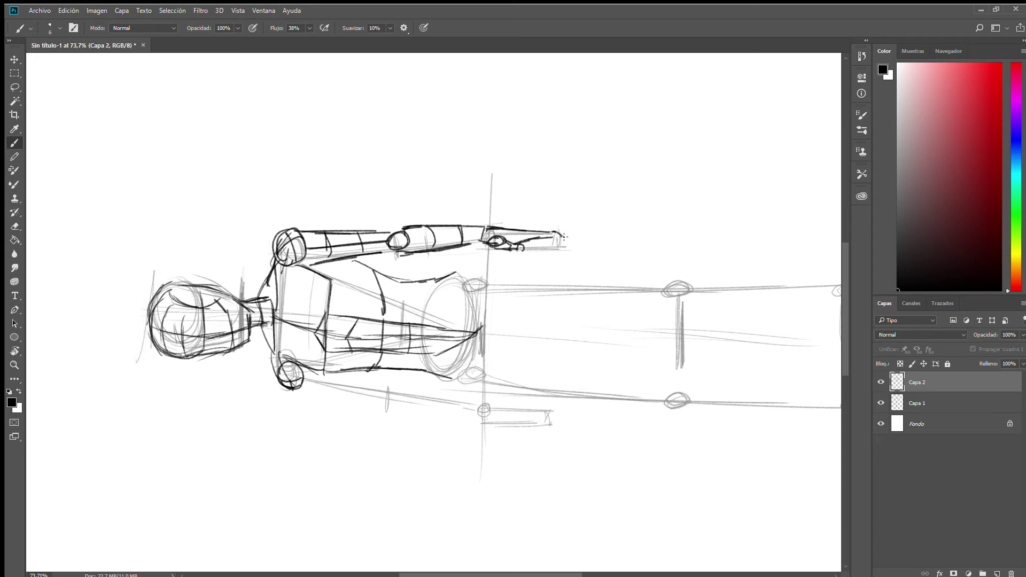
mouse_move(492, 233)
left_mouse_down()
mouse_move(570, 239)
mouse_move(536, 245)
left_mouse_up()
Rotate the canvas the other way and draw the figure's right upper arm and forearm with cross contours
key("r")
mouse_move(380, 310)
left_mouse_down()
mouse_move(377, 292)
mouse_move(411, 225)
mouse_move(455, 208)
mouse_move(470, 225)
mouse_move(461, 207)
mouse_move(542, 205)
mouse_move(487, 206)
mouse_move(505, 232)
mouse_move(481, 229)
mouse_move(518, 208)
mouse_move(470, 219)
left_mouse_up()
left_click_drag(534, 218, 497, 223)
left_click_drag(366, 219, 452, 206)
left_click_drag(364, 235, 436, 237)
mouse_move(436, 237)
left_mouse_down()
mouse_move(396, 237)
mouse_move(452, 229)
mouse_move(422, 242)
mouse_move(386, 236)
mouse_move(440, 232)
mouse_move(445, 220)
left_mouse_up()
left_click_drag(373, 232, 457, 220)
Sketch the figure's right hand with its thumb and segmented fingers
mouse_move(353, 222)
left_mouse_down()
mouse_move(316, 228)
mouse_move(343, 242)
mouse_move(325, 256)
mouse_move(339, 239)
mouse_move(297, 237)
mouse_move(331, 241)
left_mouse_up()
mouse_move(317, 236)
left_mouse_down()
mouse_move(337, 233)
mouse_move(301, 243)
left_mouse_up()
left_click_drag(310, 242, 341, 232)
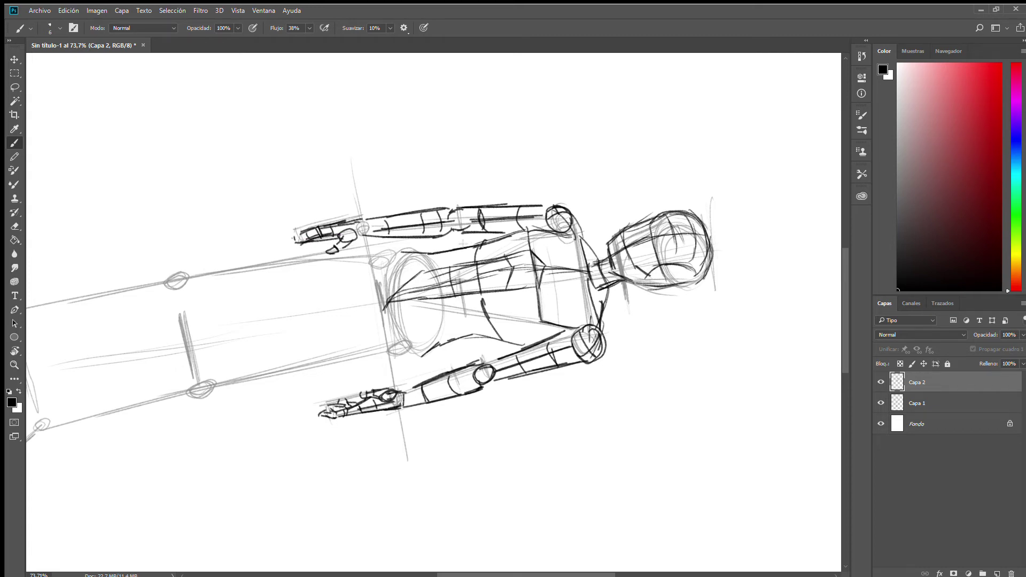
Turn the figure upright and draw the diagonal groin lines from both hips down to the crotch
mouse_move(498, 184)
left_mouse_down()
mouse_move(379, 180)
mouse_move(318, 226)
left_mouse_up()
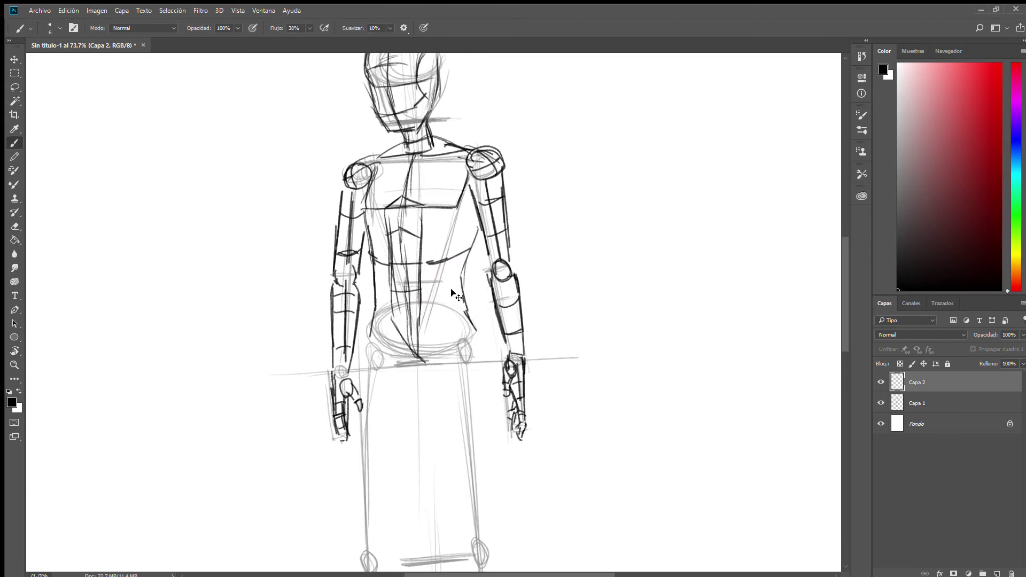
key("ctrl+minus")
key("ctrl+minus")
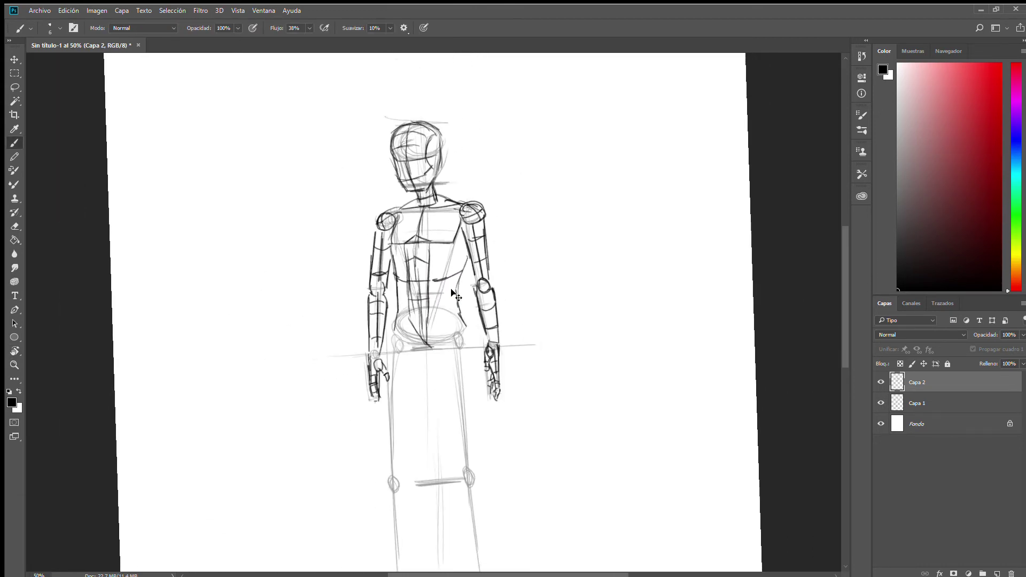
key("ctrl+plus")
key("ctrl+plus")
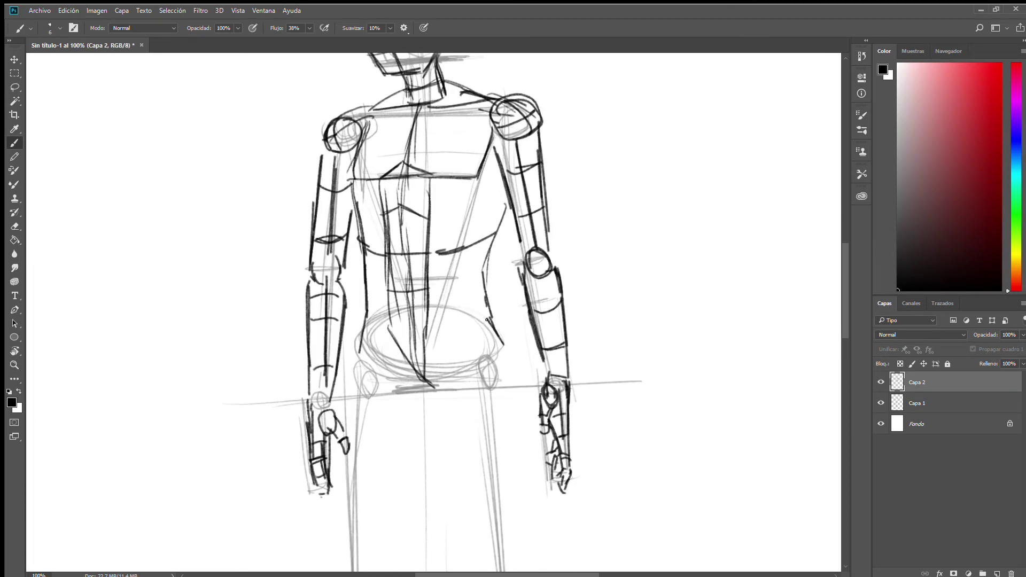
left_click_drag(495, 343, 438, 380)
left_click_drag(594, 341, 560, 382)
key("ctrl+z")
left_click_drag(456, 355, 484, 332)
mouse_move(372, 339)
left_mouse_down()
mouse_move(412, 378)
mouse_move(457, 358)
left_mouse_up()
Draw the outer hip contours and the curved leg openings along the bottom of the pelvis
left_click_drag(500, 330, 523, 365)
mouse_move(444, 396)
left_mouse_down()
mouse_move(520, 373)
mouse_move(494, 355)
left_mouse_up()
left_click_drag(356, 363, 419, 392)
left_click_drag(355, 352, 357, 386)
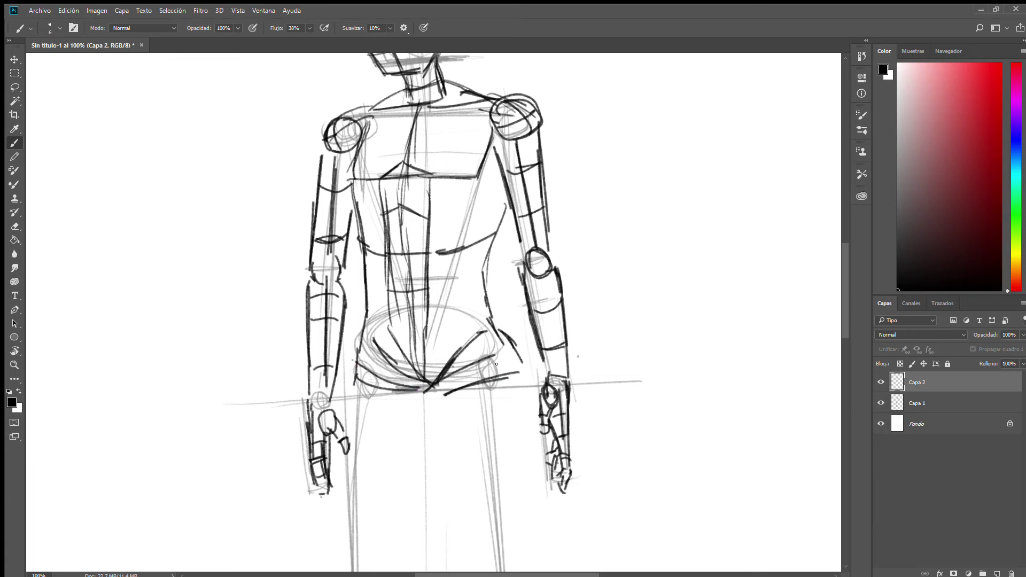
Draw both knee joints as spheres with crossing contour lines over the faded knee ovals
left_click_drag(425, 439, 412, 268)
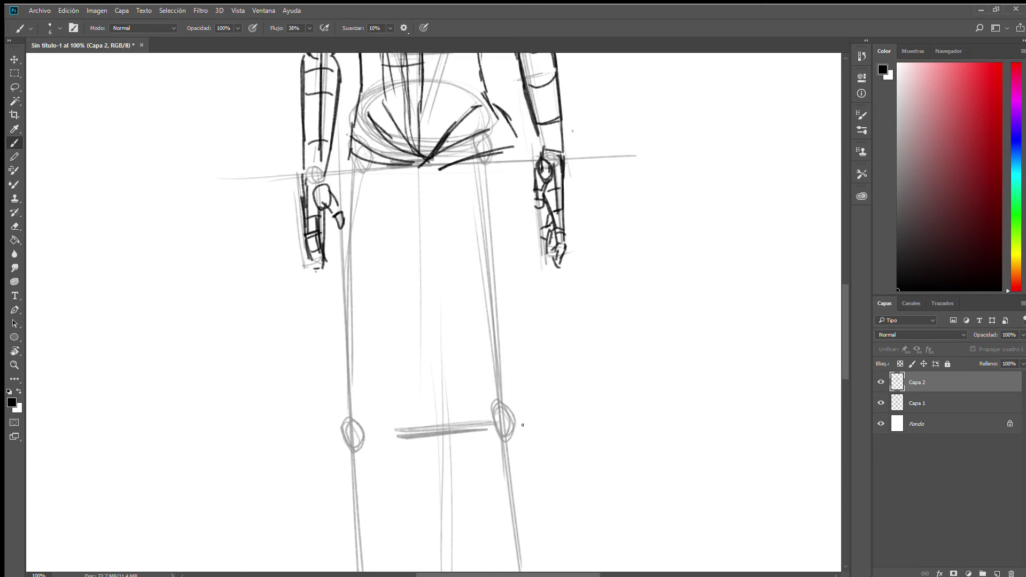
left_click_drag(500, 417, 491, 434)
mouse_move(503, 416)
left_mouse_down()
mouse_move(522, 430)
mouse_move(497, 440)
left_mouse_up()
mouse_move(511, 412)
left_mouse_down()
mouse_move(490, 424)
mouse_move(521, 424)
left_mouse_up()
mouse_move(343, 446)
left_mouse_down()
mouse_move(347, 421)
mouse_move(337, 439)
left_mouse_up()
mouse_move(335, 438)
left_mouse_down()
mouse_move(367, 434)
mouse_move(344, 422)
mouse_move(354, 450)
left_mouse_up()
Rotate the canvas and draw the inner and outer contours of both thighs from the pelvis to the knees
key("r")
mouse_move(535, 374)
left_mouse_down()
mouse_move(561, 335)
mouse_move(497, 355)
mouse_move(575, 362)
mouse_move(499, 451)
mouse_move(435, 453)
mouse_move(386, 345)
left_mouse_up()
key("b")
left_click_drag(332, 369, 544, 298)
left_click_drag(335, 433, 599, 376)
left_click_drag(536, 302, 581, 291)
left_click_drag(327, 288, 568, 287)
mouse_move(298, 234)
left_mouse_down()
mouse_move(516, 199)
mouse_move(580, 199)
mouse_move(522, 275)
left_mouse_up()
Add evenly spaced curved cross contours along both thighs and reinforce the right thigh's lengthwise line
left_click_drag(459, 218, 468, 287)
left_click_drag(409, 221, 412, 281)
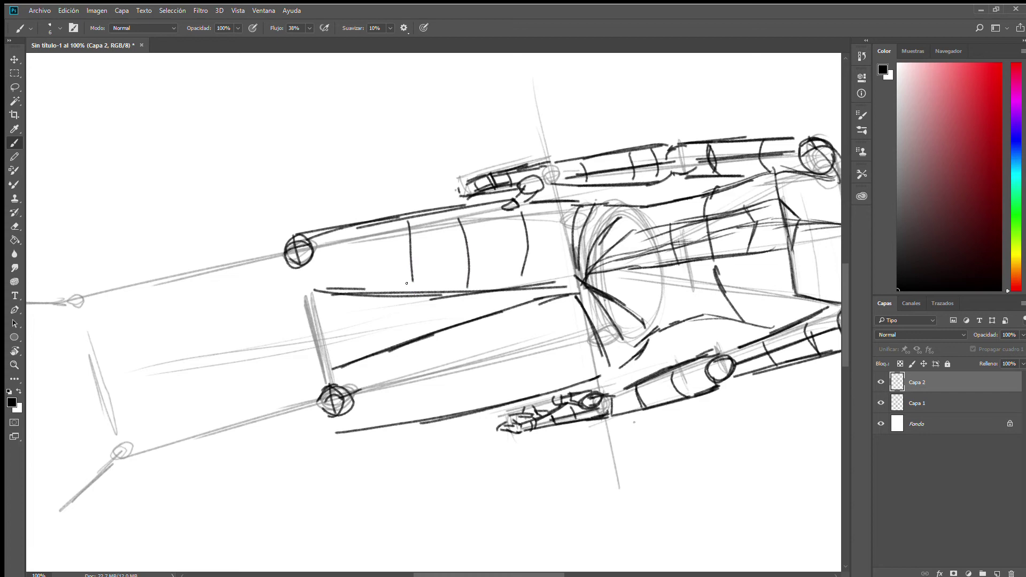
left_click_drag(338, 235, 362, 290)
left_click_drag(319, 261, 566, 232)
left_click_drag(371, 363, 393, 427)
left_click_drag(428, 347, 454, 417)
left_click_drag(484, 327, 502, 406)
left_click_drag(556, 319, 565, 390)
mouse_move(344, 407)
left_mouse_down()
mouse_move(590, 336)
mouse_move(466, 239)
mouse_move(435, 255)
left_mouse_up()
key("r")
key("ctrl+minus")
key("ctrl+minus")
key("ctrl+minus")
key("ctrl+minus")
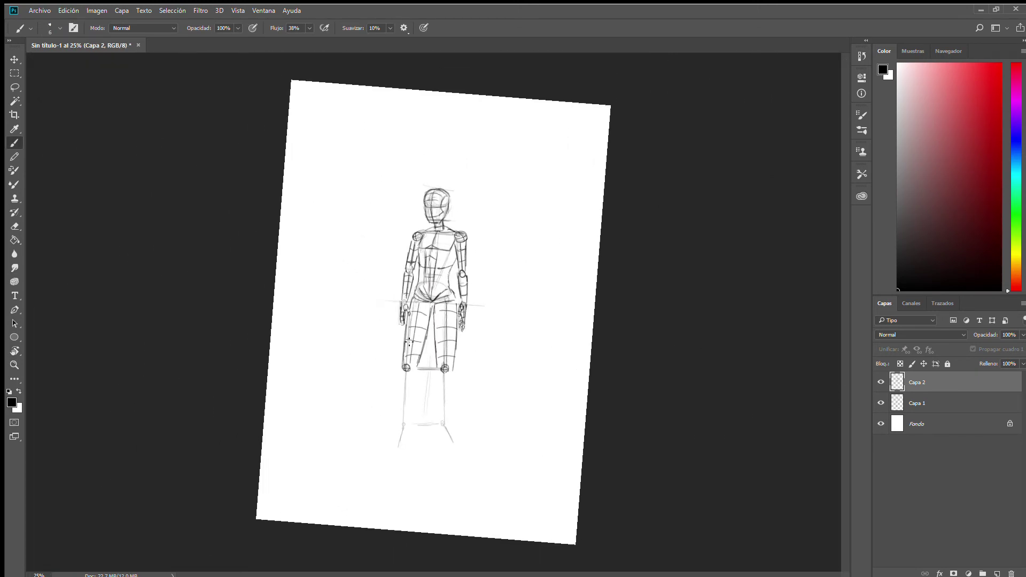
Draw the right-hand lower leg's inner and outer contours from knee to ankle and add curved cross contours along it
key("r")
mouse_move(474, 335)
left_mouse_down()
mouse_move(488, 304)
mouse_move(385, 315)
mouse_move(422, 289)
mouse_move(435, 304)
mouse_move(446, 299)
left_mouse_up()
key("ctrl+plus")
key("ctrl+plus")
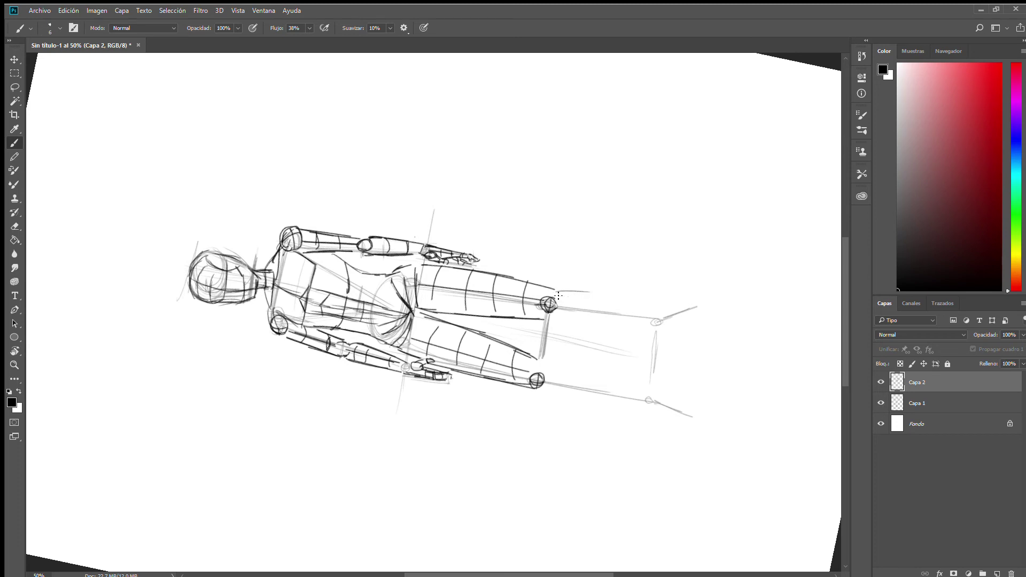
left_click_drag(611, 296, 558, 289)
left_click_drag(579, 290, 662, 310)
left_click_drag(561, 319, 656, 321)
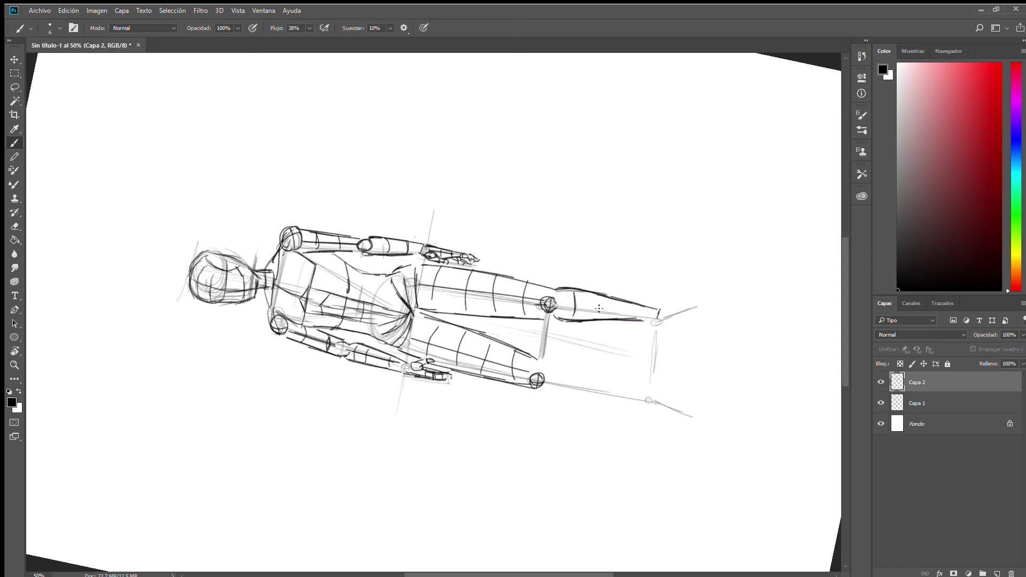
left_click_drag(558, 305, 657, 316)
Draw the left-hand lower leg's contours from knee to ankle, undoing and redrawing the misplaced strokes
left_click_drag(544, 363, 636, 384)
left_click_drag(581, 365, 635, 384)
key("ctrl+z")
key("ctrl+z")
key("ctrl+z")
key("ctrl+z")
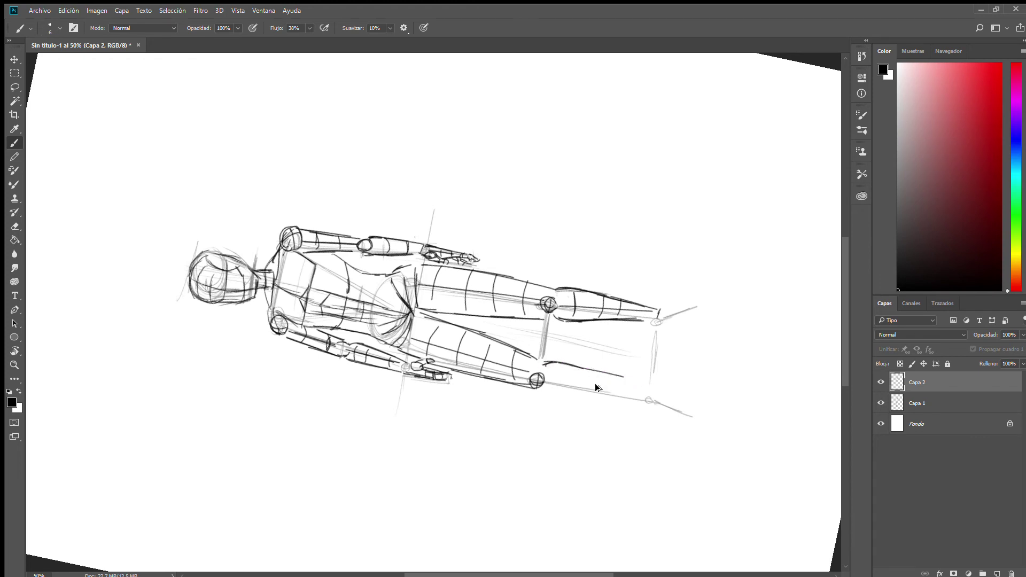
mouse_move(601, 386)
left_mouse_down()
mouse_move(558, 320)
mouse_move(663, 304)
left_mouse_up()
left_click_drag(566, 337, 659, 314)
left_click_drag(558, 343, 661, 312)
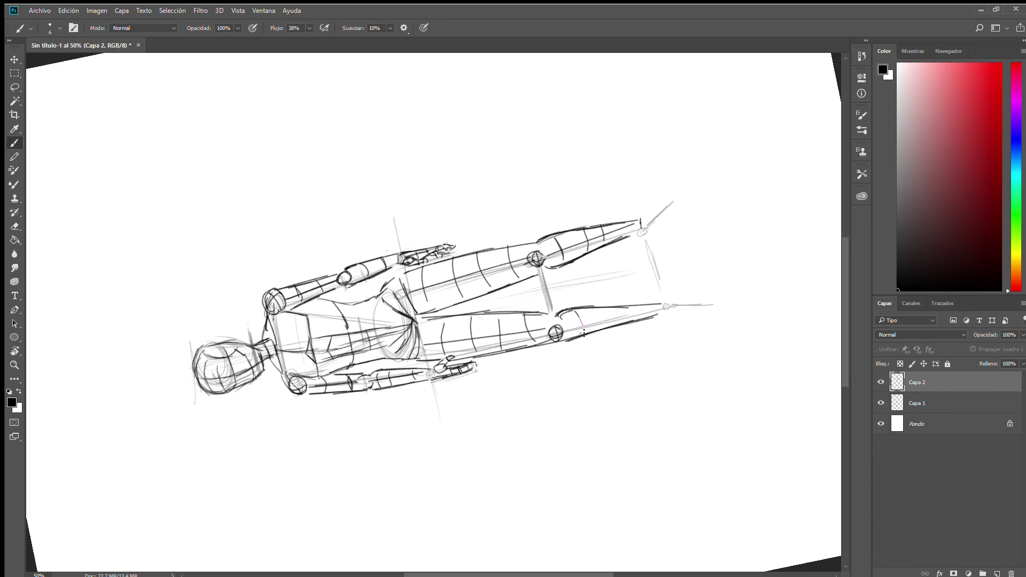
Add cross contours to the left-hand lower leg and draw both feet as tapered blocks with rounded toes and cross contours
left_click_drag(571, 328, 710, 295)
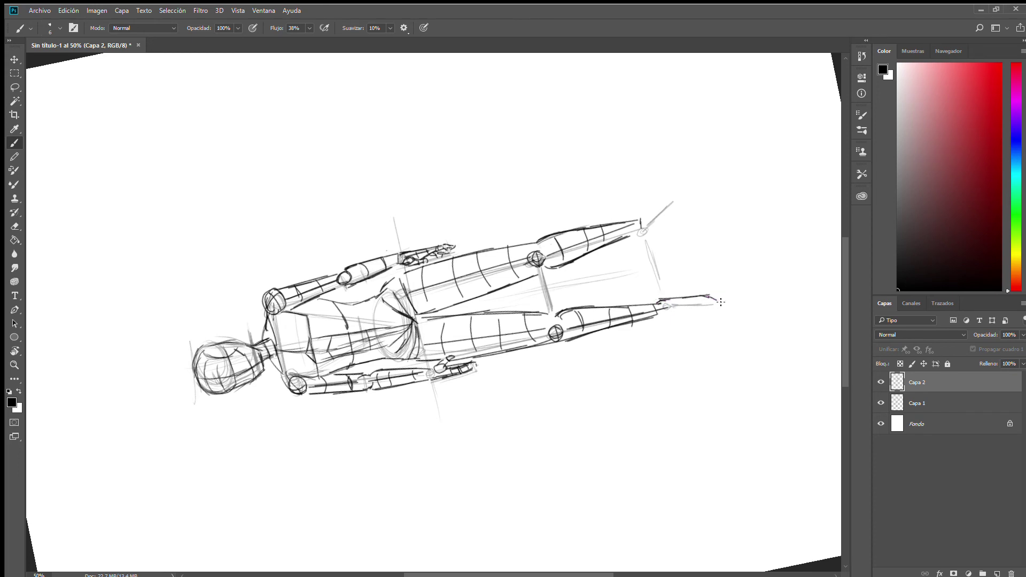
mouse_move(664, 315)
left_mouse_down()
mouse_move(711, 321)
mouse_move(674, 299)
left_mouse_up()
left_click_drag(667, 310, 704, 306)
left_click_drag(624, 229, 661, 198)
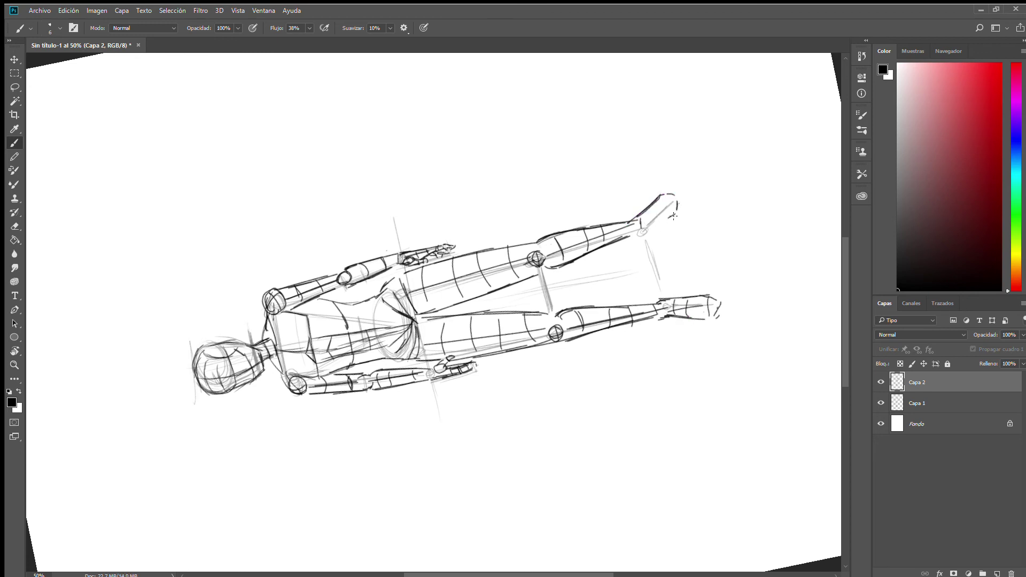
mouse_move(635, 233)
left_mouse_down()
mouse_move(668, 207)
mouse_move(643, 222)
mouse_move(651, 206)
mouse_move(665, 212)
mouse_move(663, 197)
mouse_move(636, 226)
left_mouse_up()
key("r")
mouse_move(537, 298)
left_mouse_down()
mouse_move(533, 262)
mouse_move(515, 350)
mouse_move(459, 373)
left_mouse_up()
key("b")
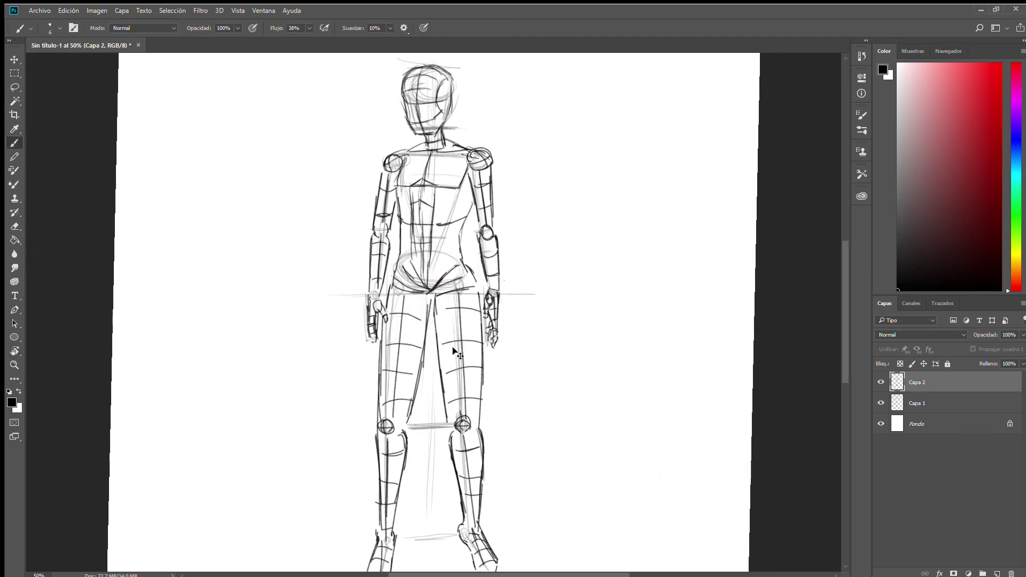
key("ctrl+minus")
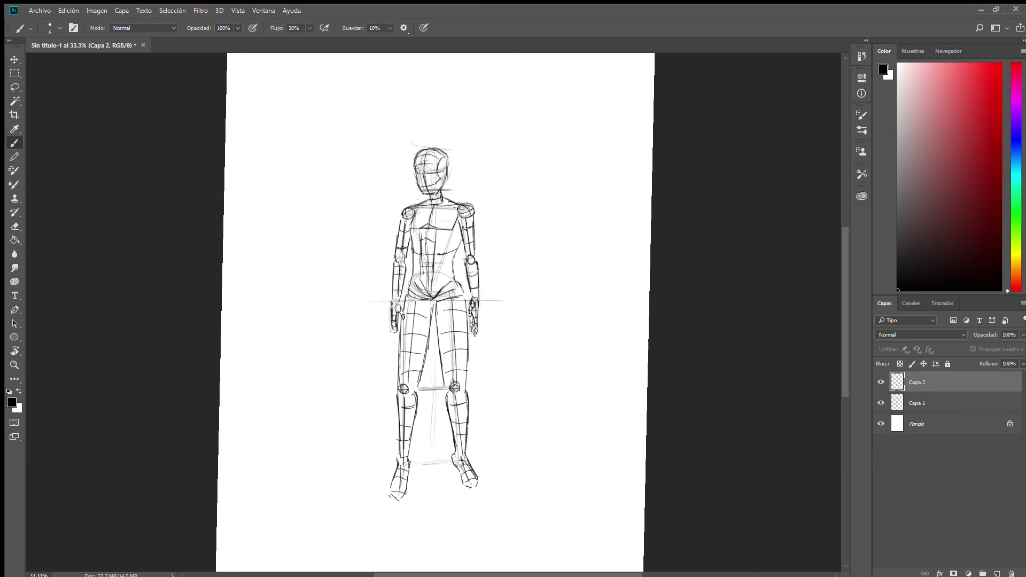
Add a new layer between Capa 1 and Capa 2 and set up a textured size 62 brush at 36% opacity for shading
left_click(953, 404)
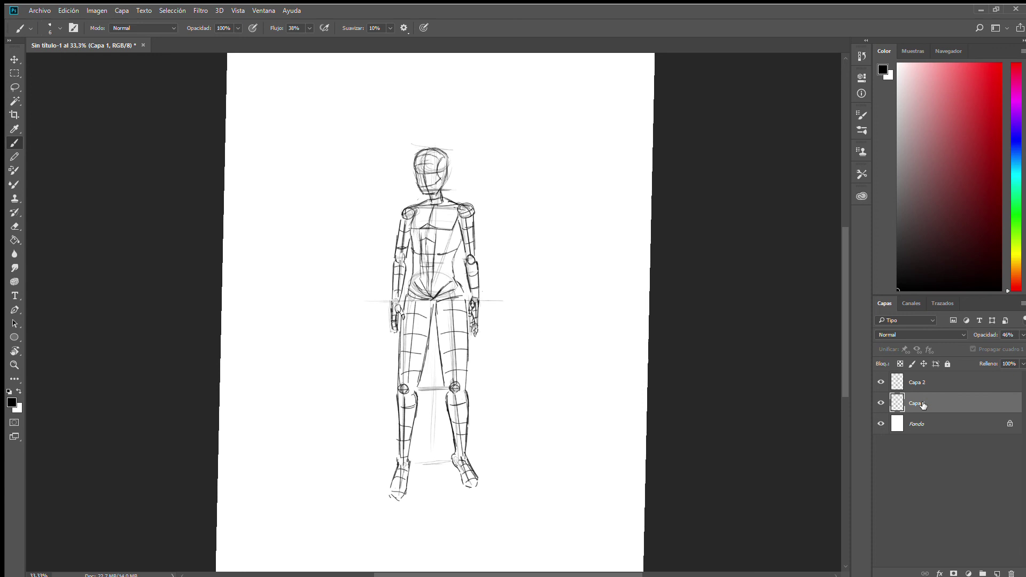
key("3")
key("6")
key("period")
key("period")
key("Return")
left_click(998, 573)
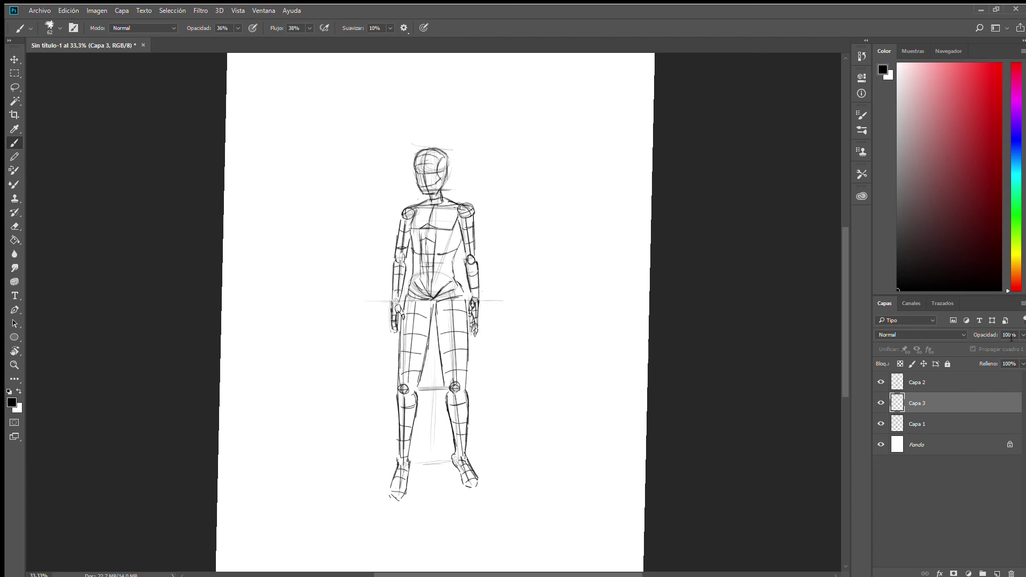
Shade the right side of the head, neck and torso, the right-hand arm, and the left-hand leg down to the foot
mouse_move(431, 158)
left_mouse_down()
mouse_move(446, 166)
mouse_move(442, 204)
mouse_move(459, 211)
left_mouse_up()
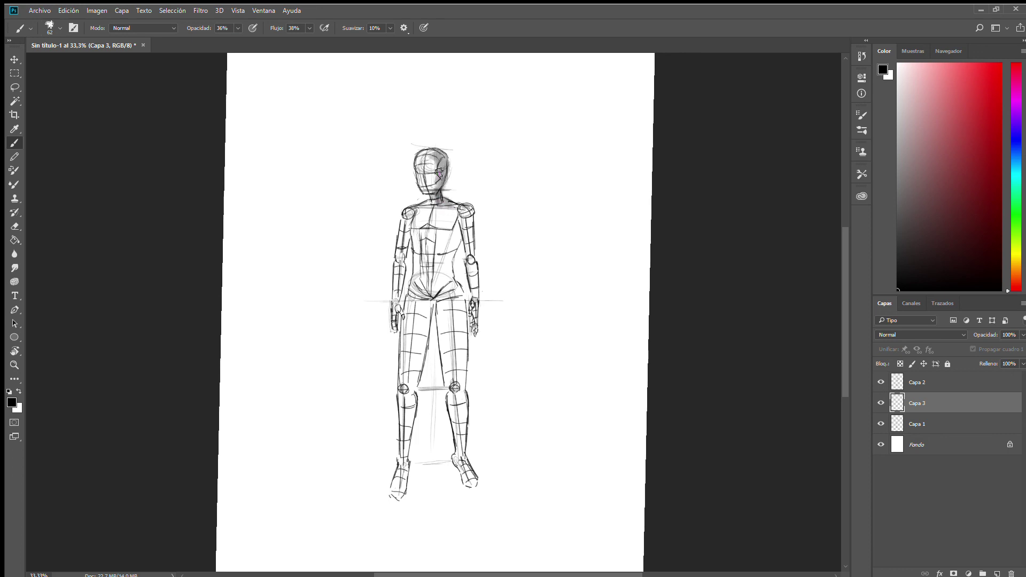
mouse_move(428, 154)
left_mouse_down()
mouse_move(443, 155)
mouse_move(441, 190)
mouse_move(469, 212)
mouse_move(469, 245)
mouse_move(458, 226)
mouse_move(453, 265)
mouse_move(449, 230)
mouse_move(436, 259)
mouse_move(455, 280)
mouse_move(434, 270)
mouse_move(444, 285)
mouse_move(449, 272)
mouse_move(460, 321)
left_mouse_up()
mouse_move(476, 262)
left_mouse_down()
mouse_move(476, 321)
mouse_move(471, 230)
mouse_move(444, 241)
mouse_move(454, 243)
mouse_move(458, 208)
mouse_move(411, 245)
mouse_move(410, 230)
mouse_move(398, 304)
mouse_move(409, 270)
mouse_move(432, 310)
mouse_move(398, 494)
mouse_move(409, 468)
left_mouse_up()
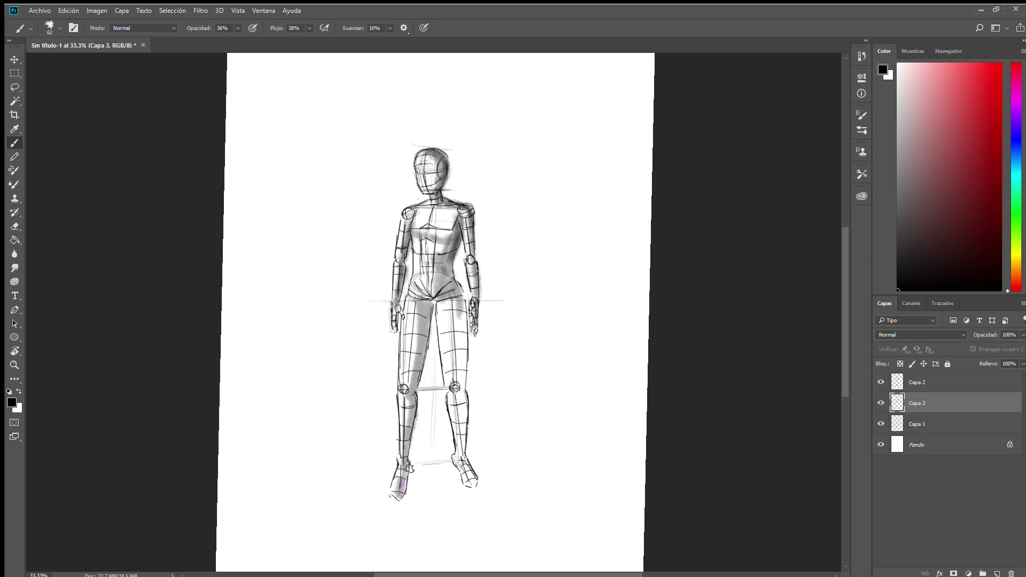
Shade the right-hand leg, darken the inner side of the left-hand thigh, and hide the stick-figure layer Capa 1
mouse_move(461, 295)
left_mouse_down()
mouse_move(472, 481)
mouse_move(464, 424)
left_mouse_up()
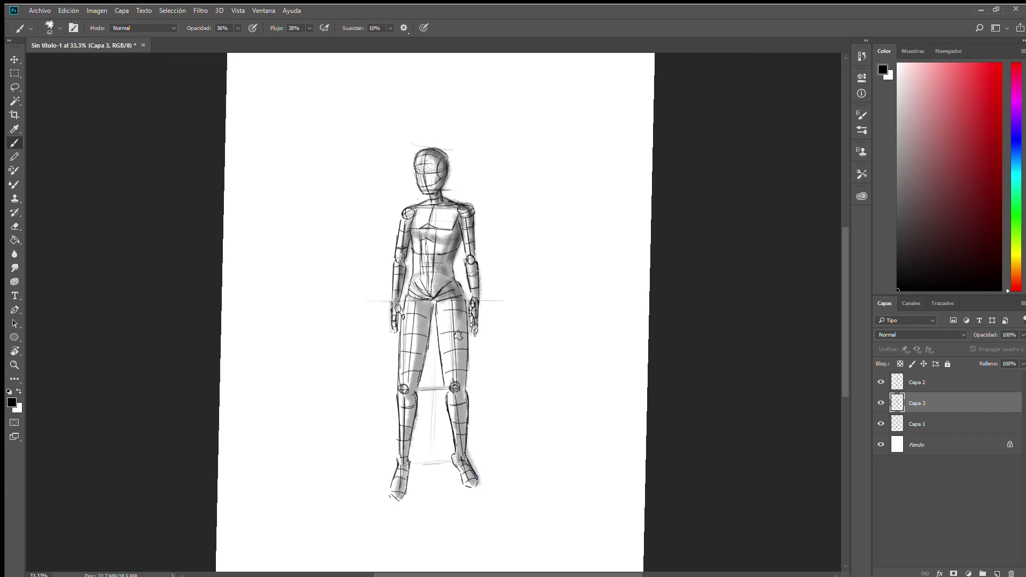
left_click_drag(466, 321, 465, 448)
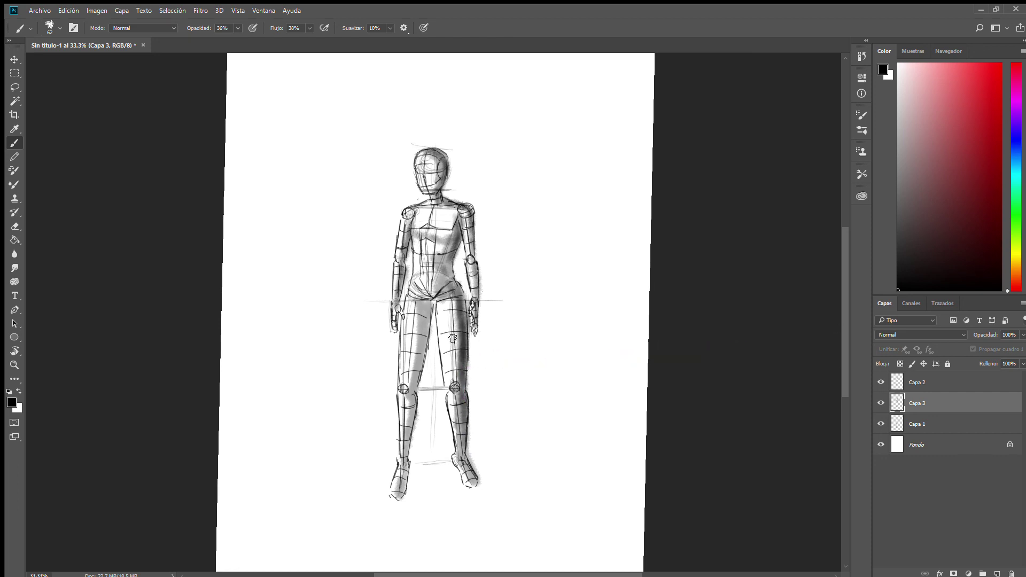
mouse_move(424, 301)
left_mouse_down()
mouse_move(422, 382)
mouse_move(419, 372)
left_mouse_up()
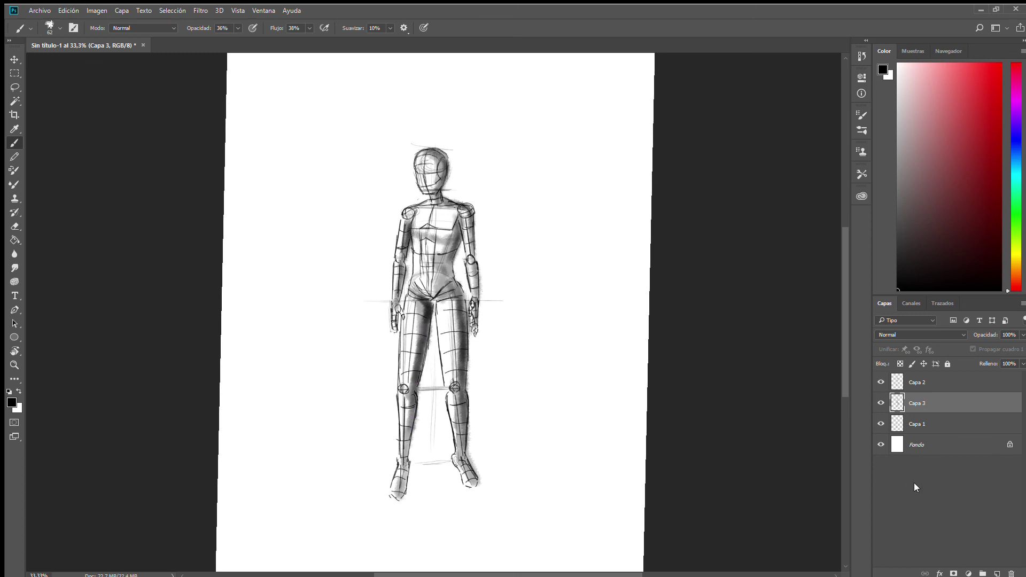
left_click(882, 425)
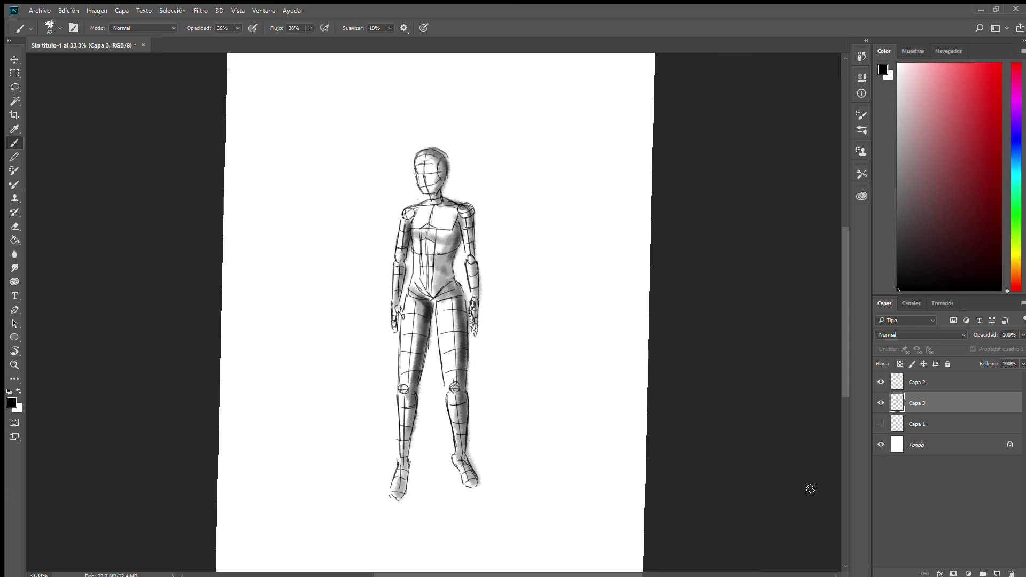